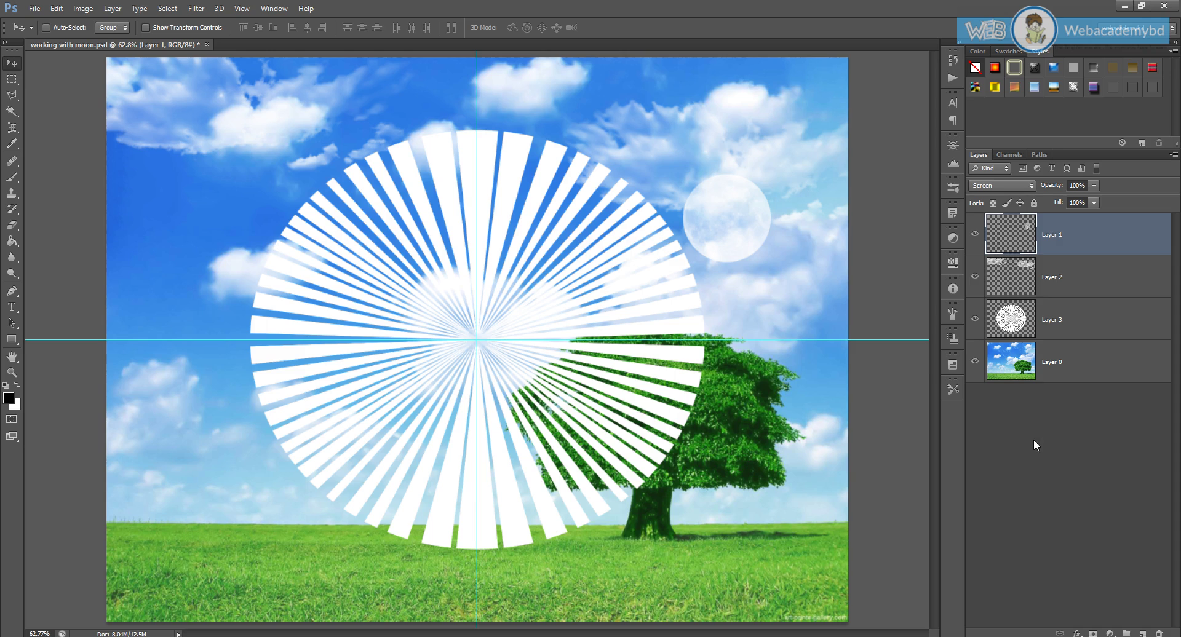
Enlarge the canvas relative to its current size by 1000 pixels in both width and height, anchored at the centre.
{"action": "left_click", "coordinate": [1070, 326]}
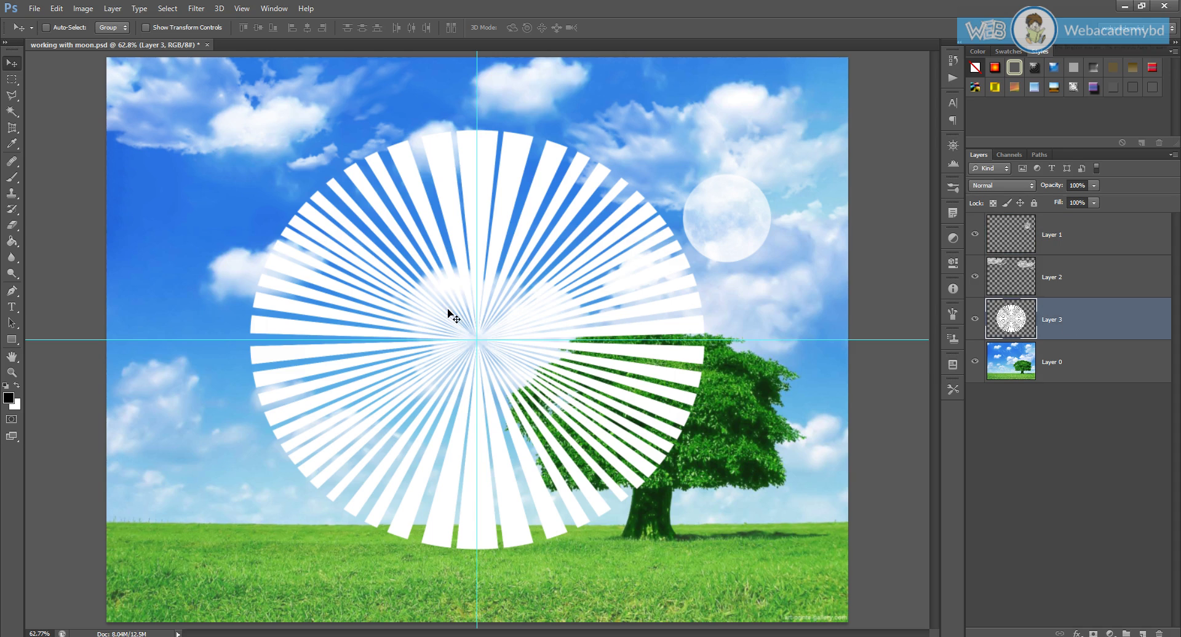
{"action": "key", "text": "ctrl+minus"}
{"action": "key", "text": "ctrl+minus"}
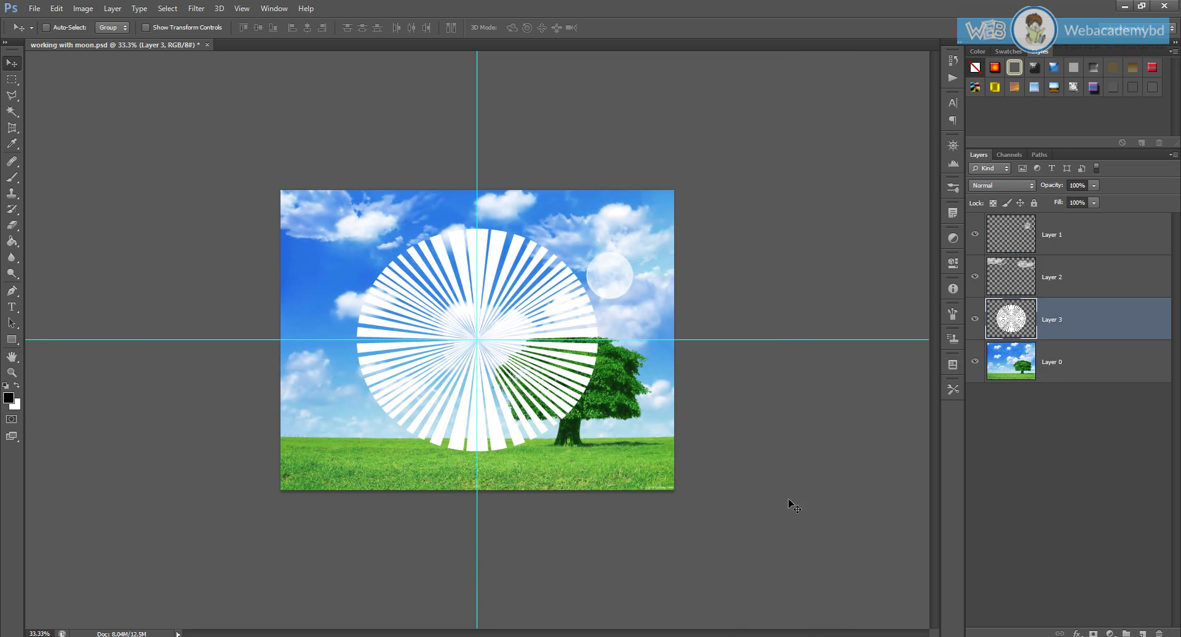
{"action": "left_click", "coordinate": [56, 8]}
{"action": "mouse_move", "coordinate": [83, 9]}
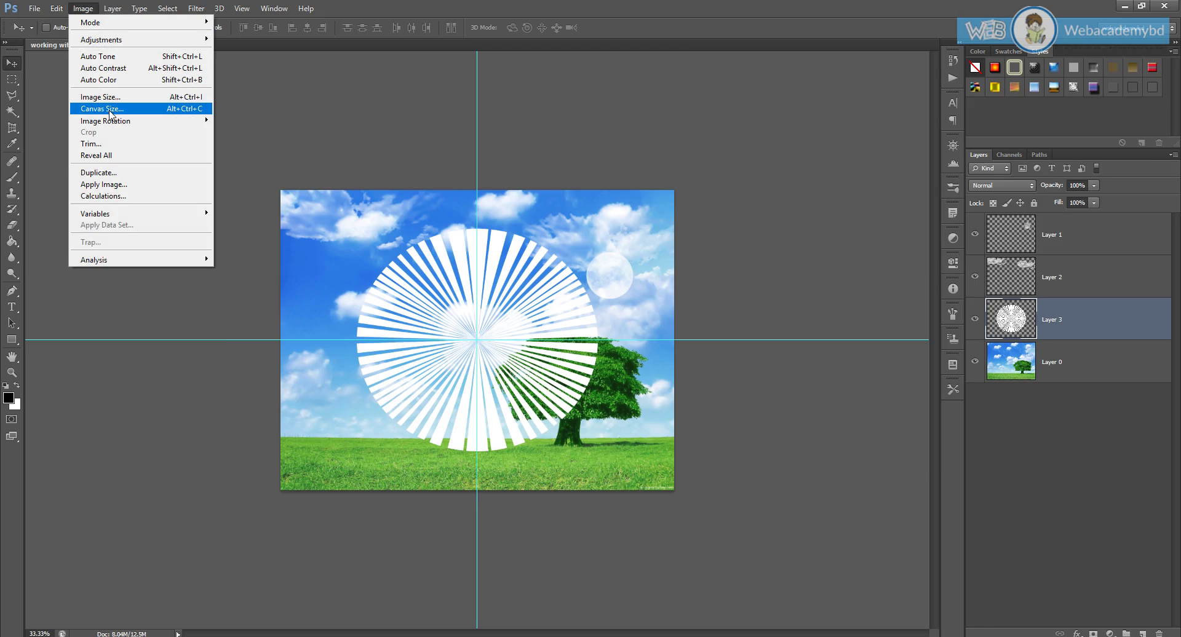
{"action": "left_click", "coordinate": [102, 109]}
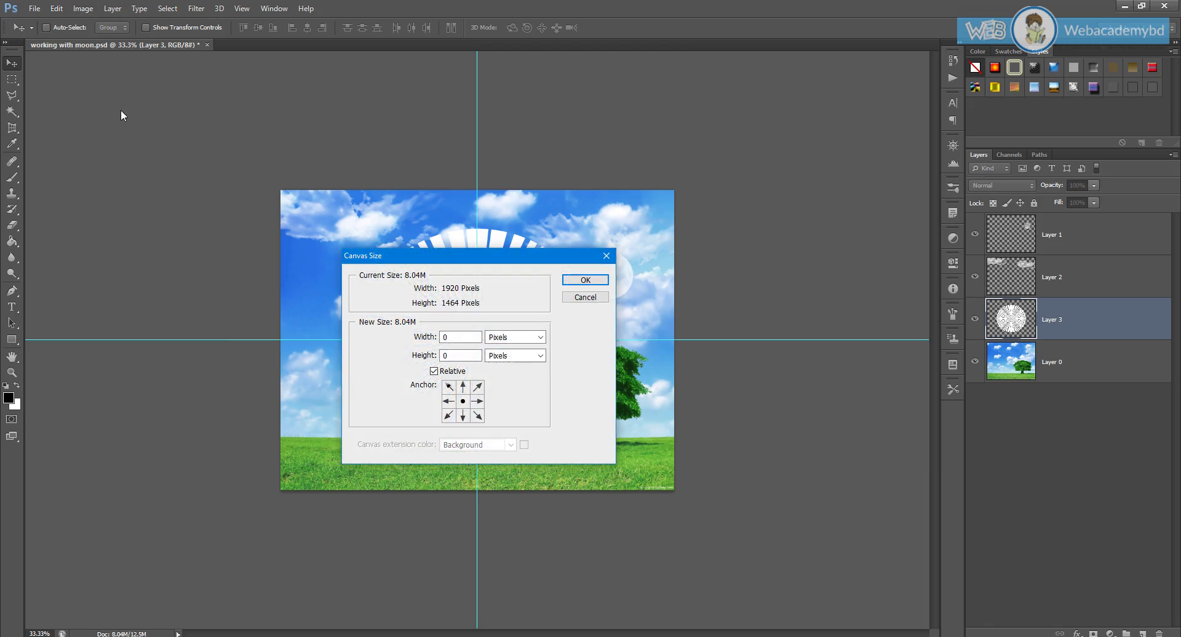
{"action": "left_click_drag", "start_coordinate": [445, 258], "coordinate": [547, 300]}
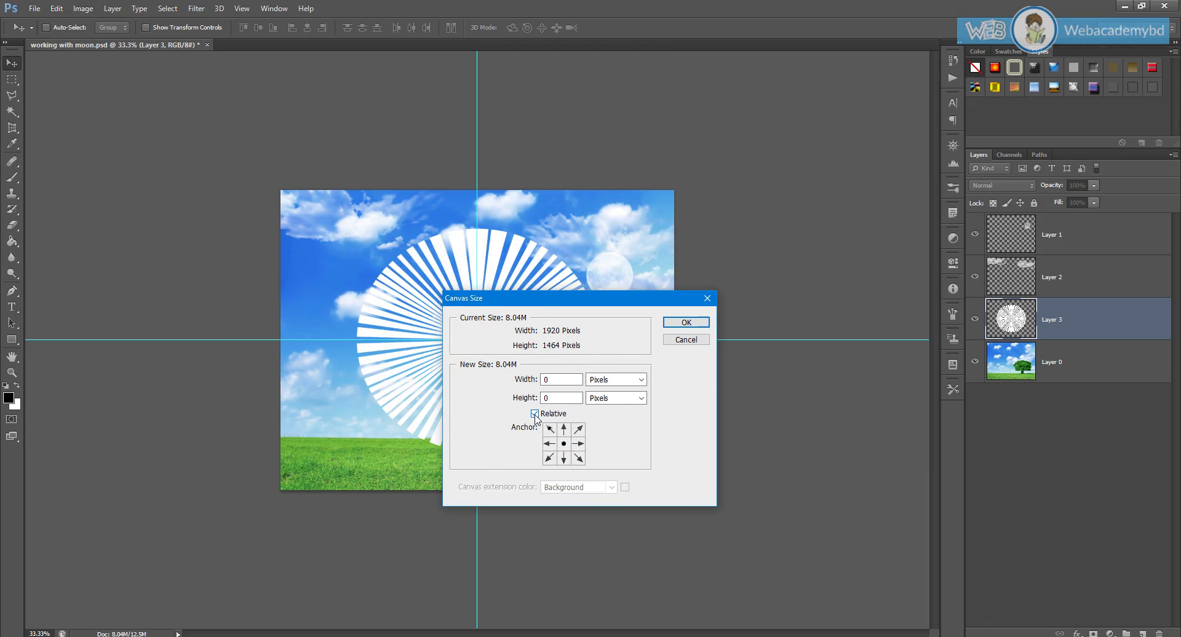
{"action": "left_click", "coordinate": [615, 379]}
{"action": "left_click", "coordinate": [619, 389]}
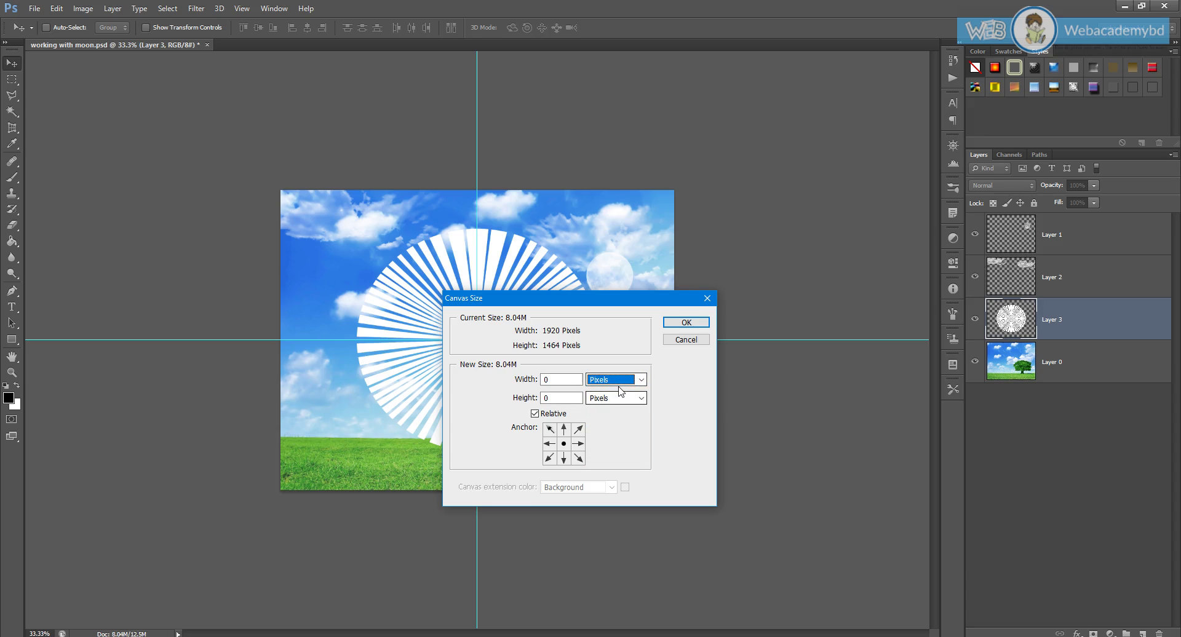
{"action": "left_click", "coordinate": [619, 398]}
{"action": "left_click", "coordinate": [616, 408]}
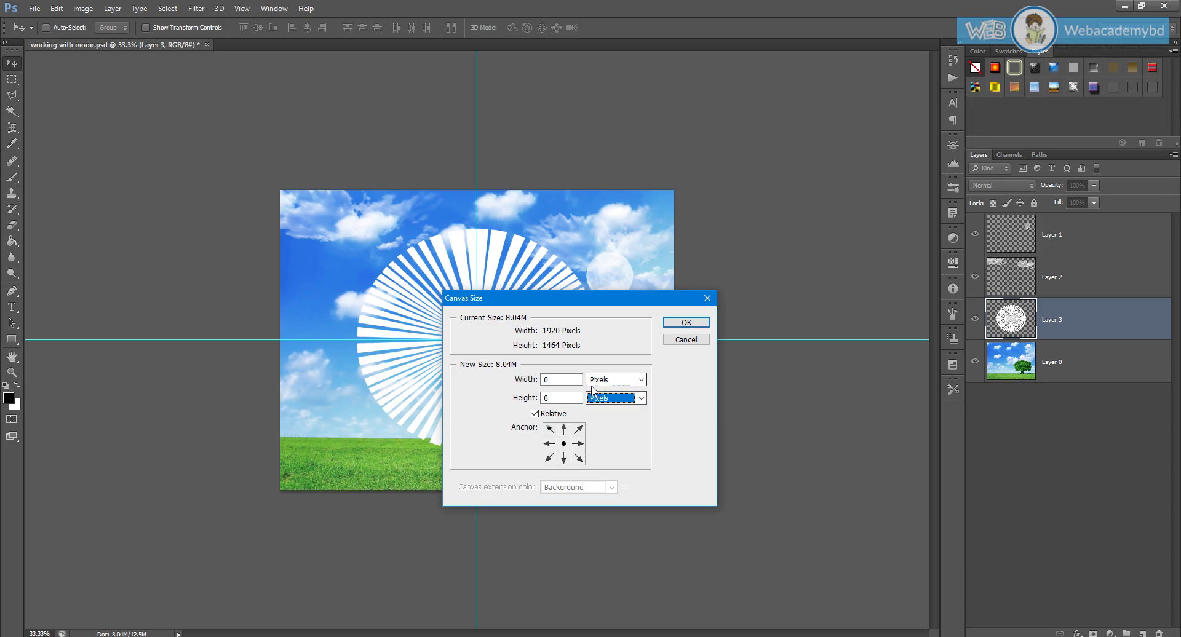
{"action": "left_click", "coordinate": [538, 379]}
{"action": "type", "text": "1000"}
{"action": "key", "text": "Tab"}
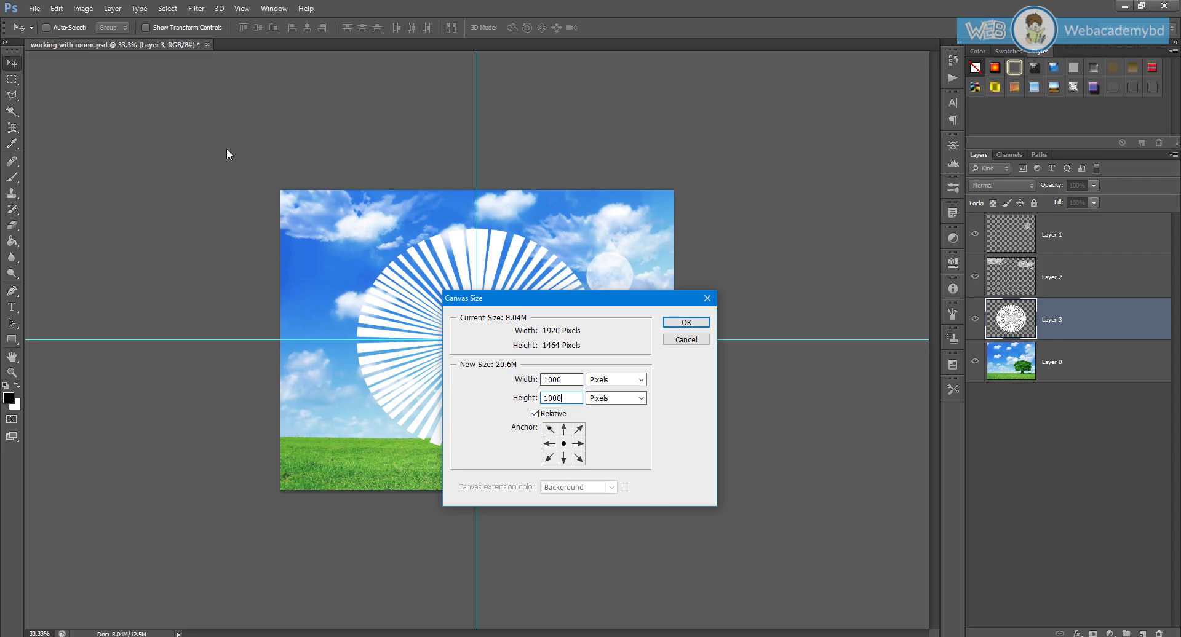
{"action": "left_click", "coordinate": [686, 322]}
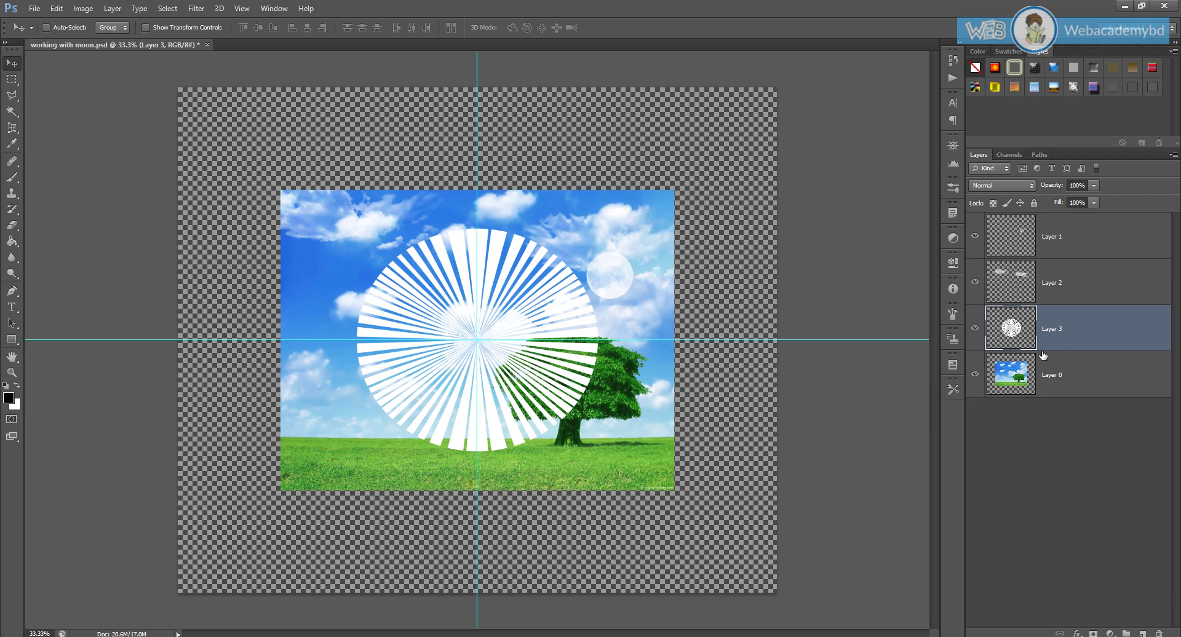
Apply a Radial Blur to the ray burst on Layer 3 with the Zoom method, amount 100 and Good quality.
{"action": "left_click_drag", "start_coordinate": [1059, 369], "coordinate": [1059, 332]}
{"action": "left_click", "coordinate": [198, 9]}
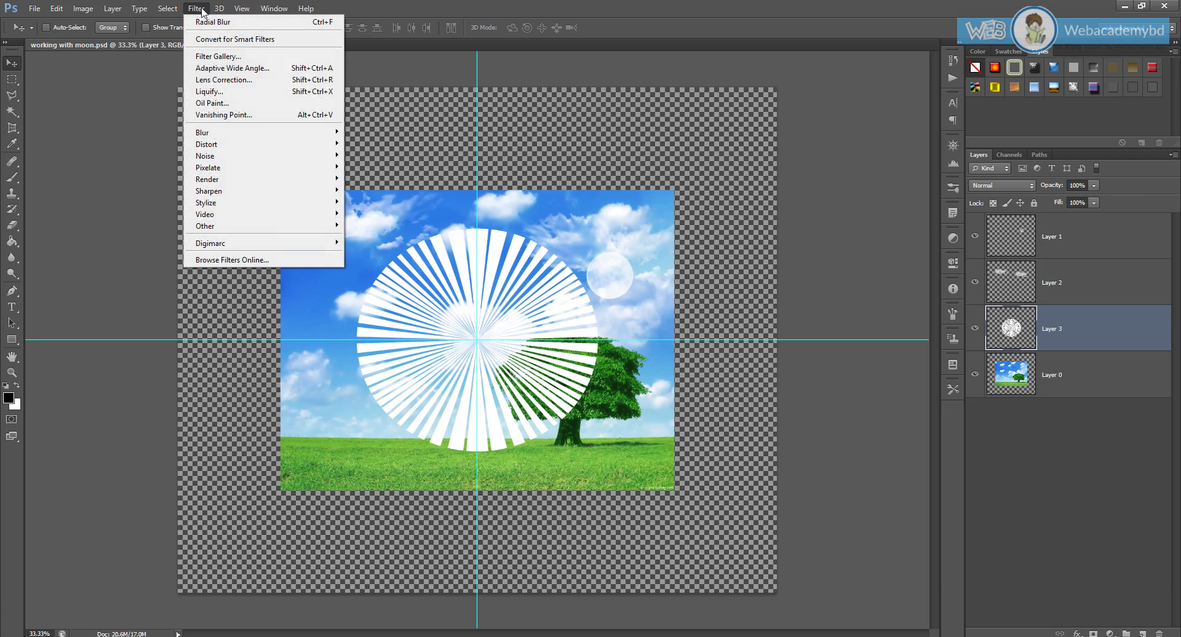
{"action": "mouse_move", "coordinate": [219, 135]}
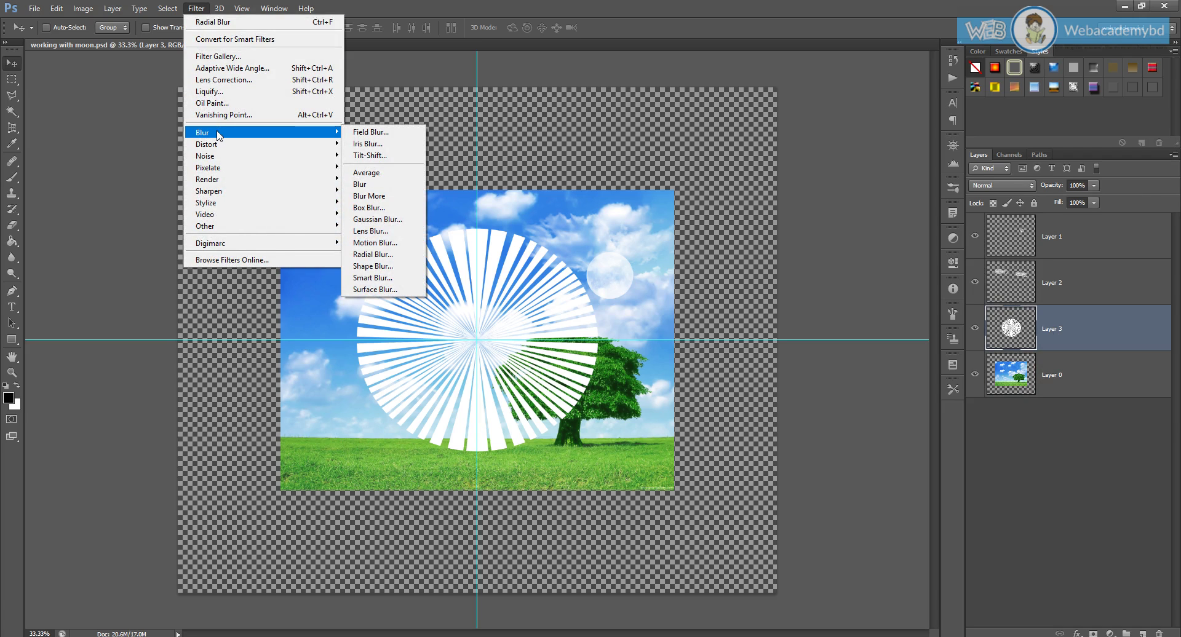
{"action": "left_click", "coordinate": [370, 255]}
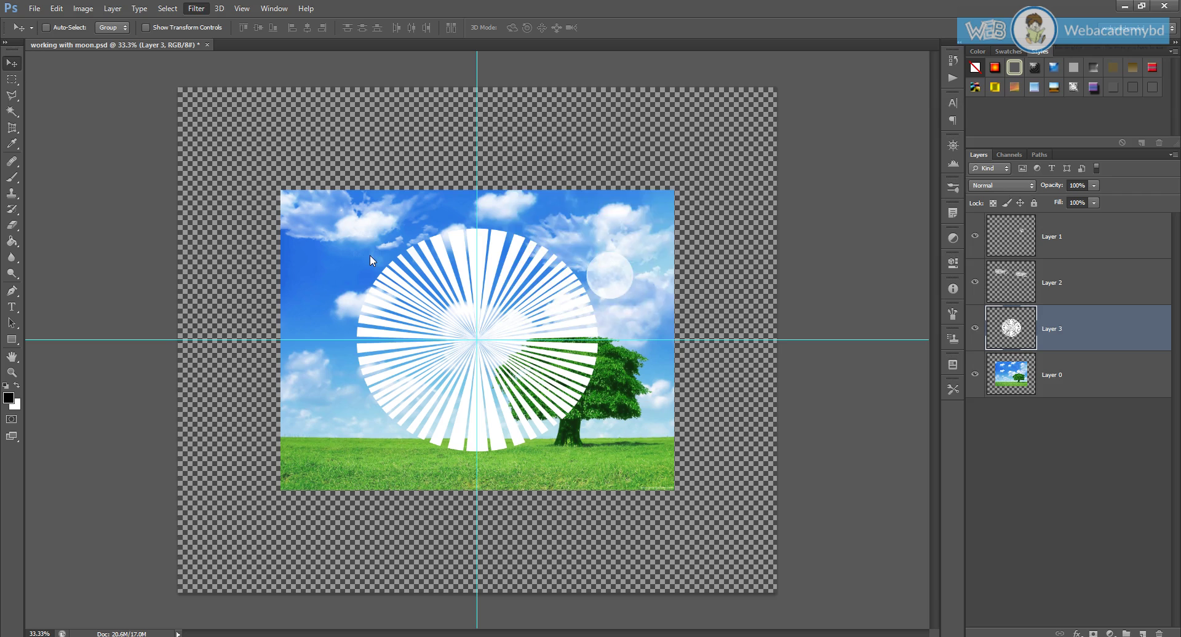
{"action": "left_click_drag", "start_coordinate": [569, 170], "coordinate": [539, 257]}
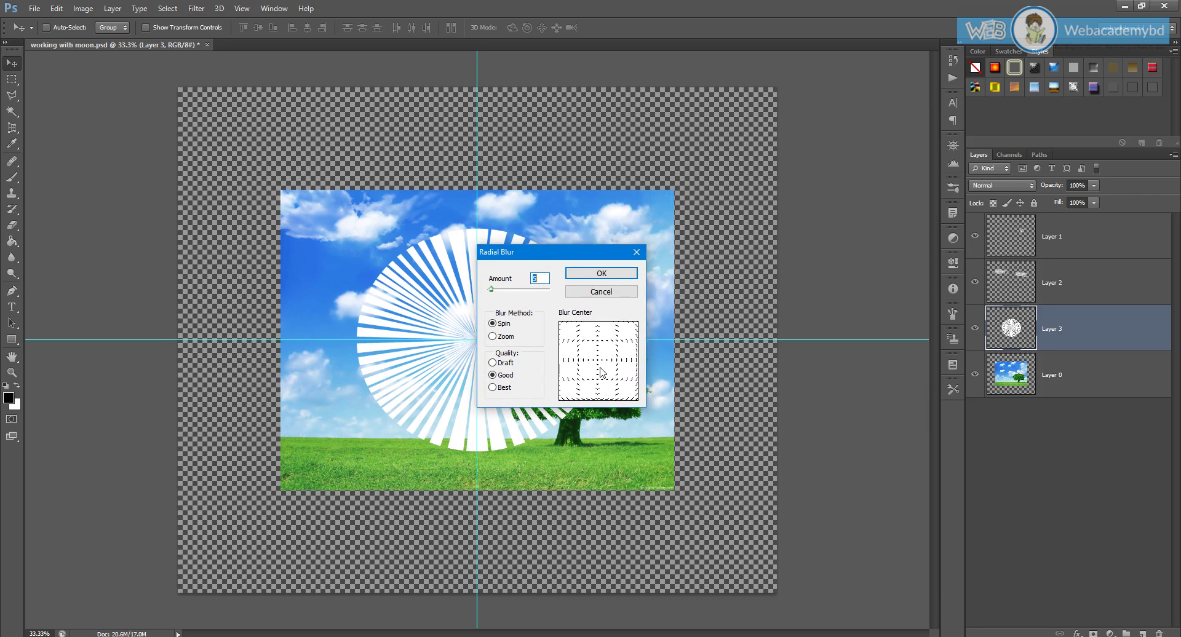
{"action": "left_click_drag", "start_coordinate": [546, 254], "coordinate": [548, 247]}
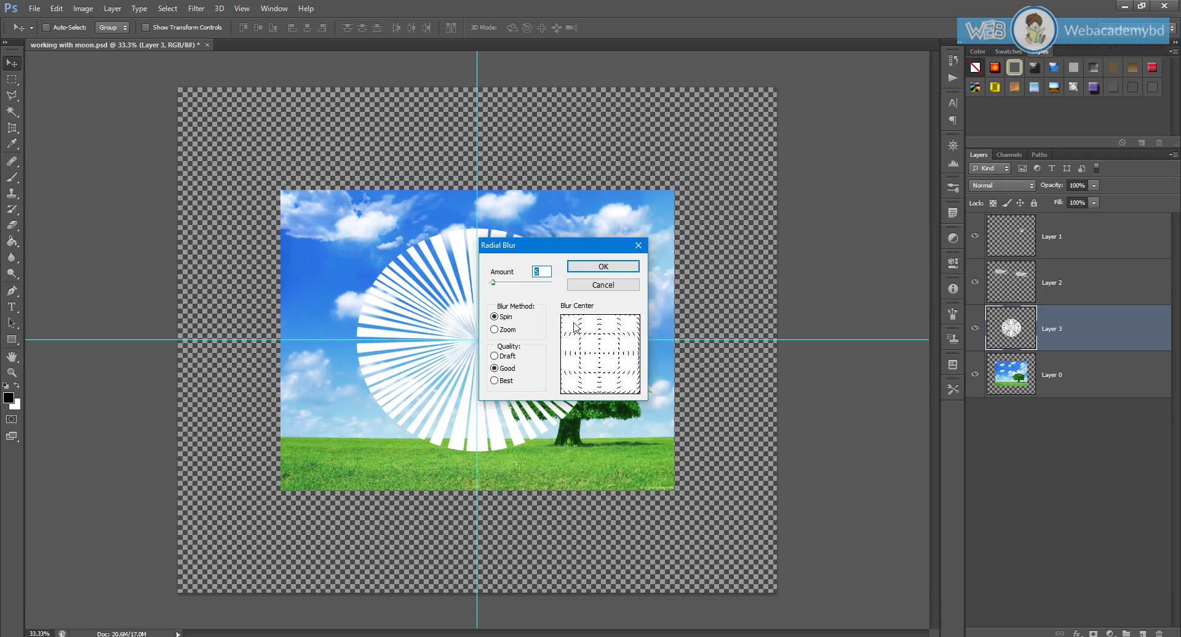
{"action": "left_click", "coordinate": [495, 331]}
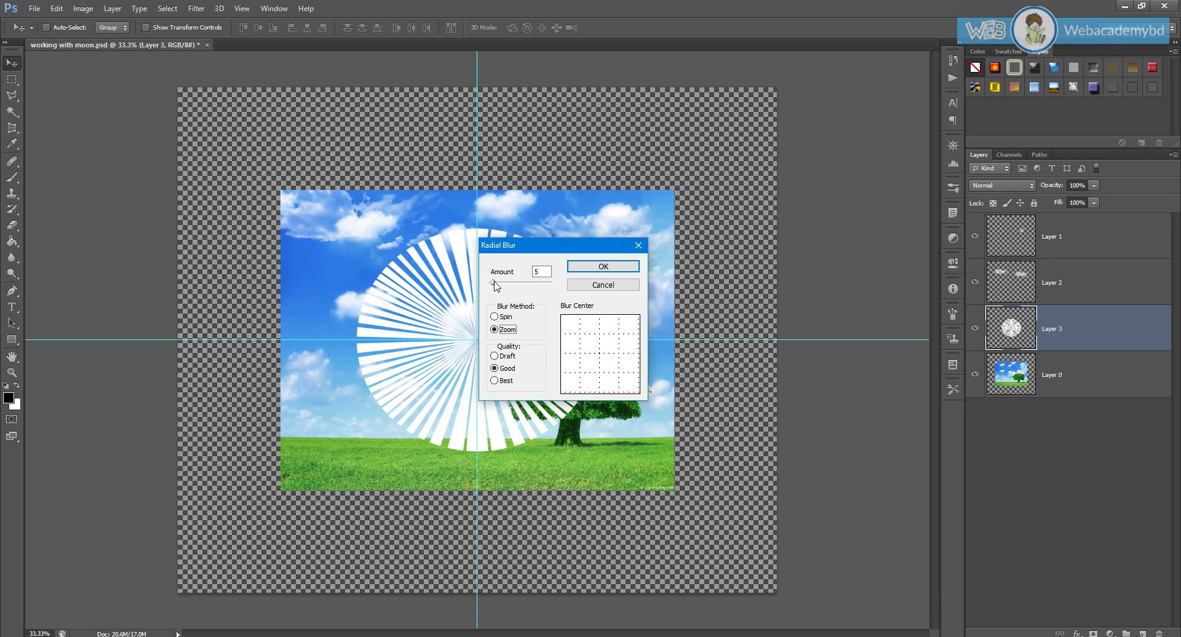
{"action": "left_click_drag", "start_coordinate": [493, 283], "coordinate": [549, 284]}
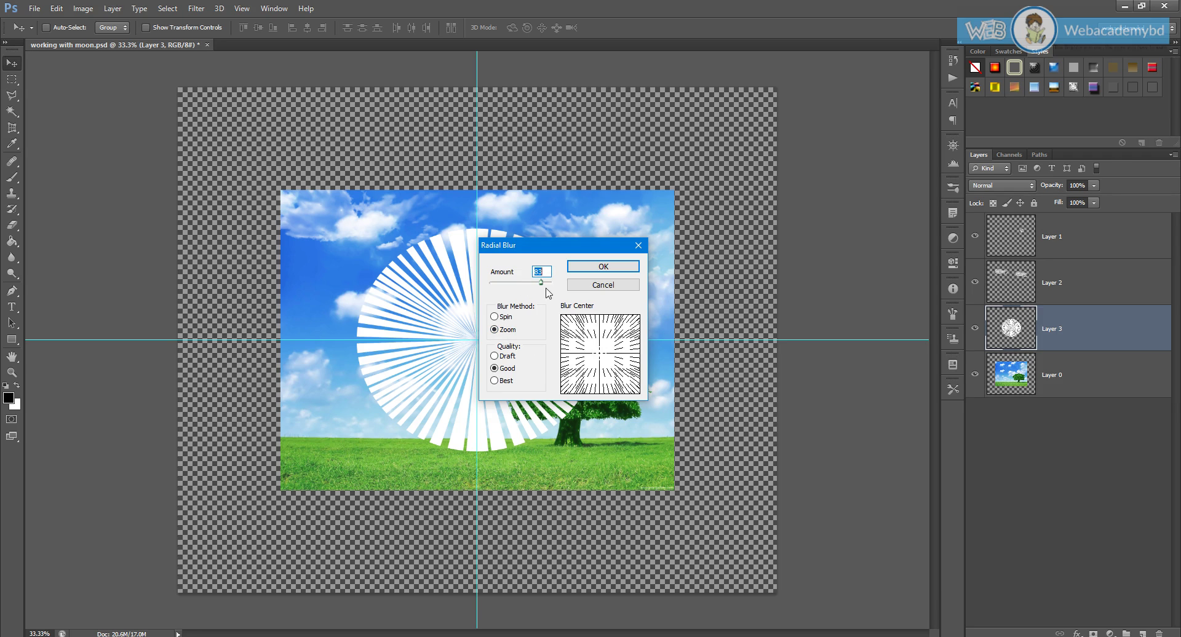
{"action": "left_click", "coordinate": [604, 267]}
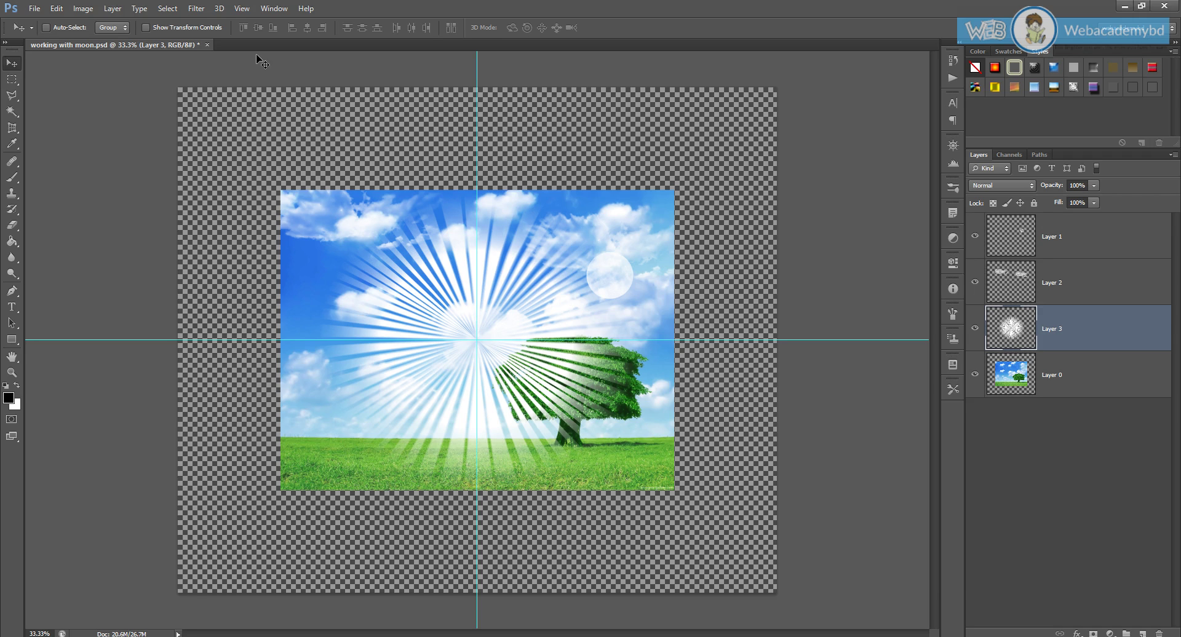
Repeat the same zoom Radial Blur two more times on the ray burst layer.
{"action": "left_click", "coordinate": [197, 11]}
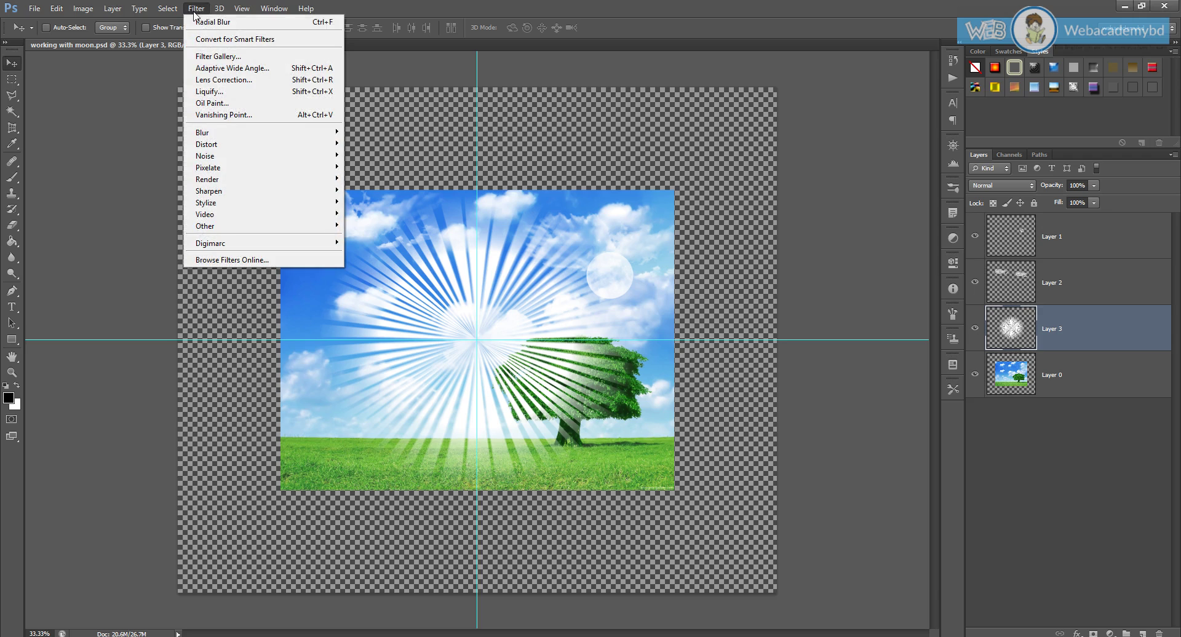
{"action": "left_click", "coordinate": [233, 23]}
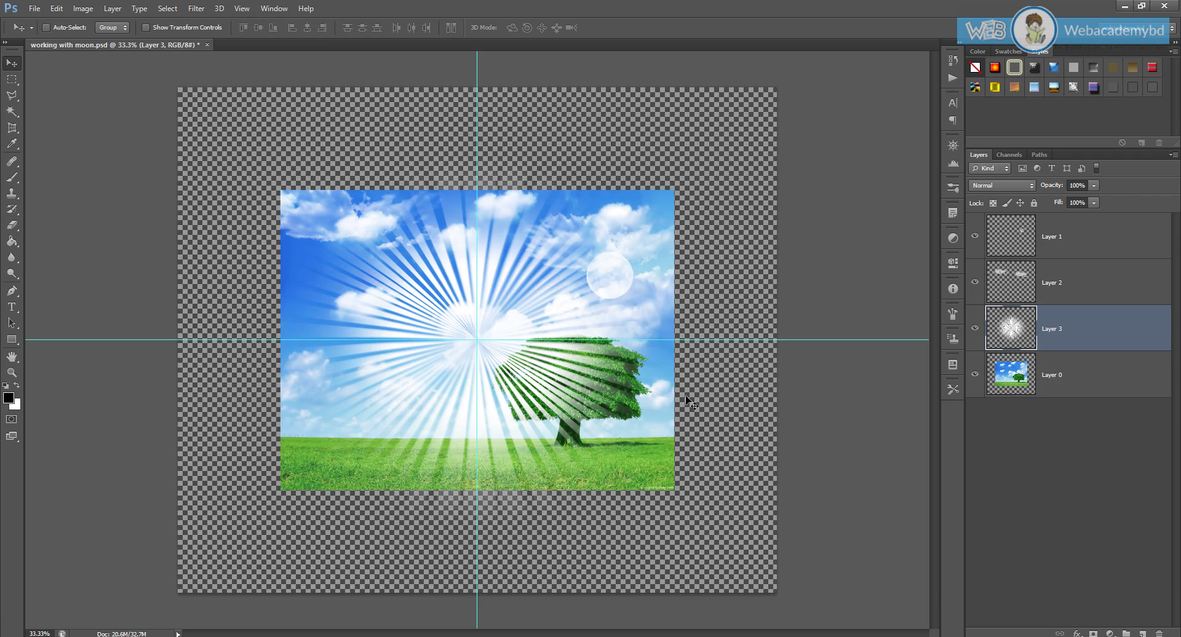
{"action": "left_click", "coordinate": [197, 8]}
{"action": "left_click", "coordinate": [206, 24]}
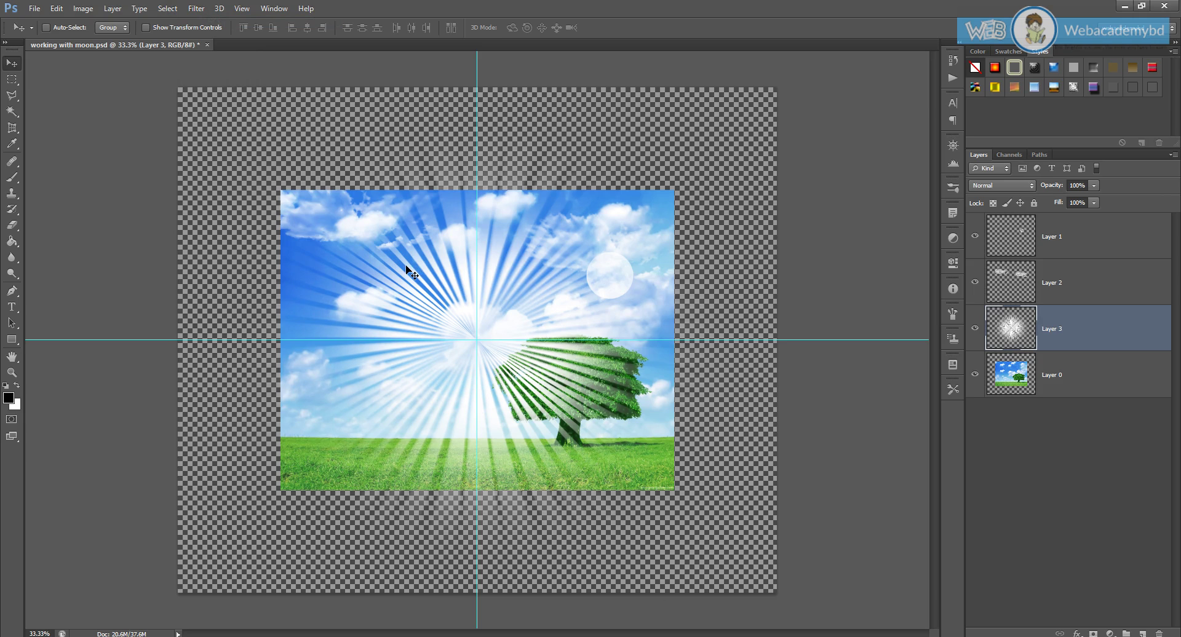
Soften the rays on Layer 3 with a Radial Blur using the Spin method, amount 5 and Good quality.
{"action": "scroll", "coordinate": [441, 268], "scroll_direction": "up", "scroll_amount": 2, "text": "alt"}
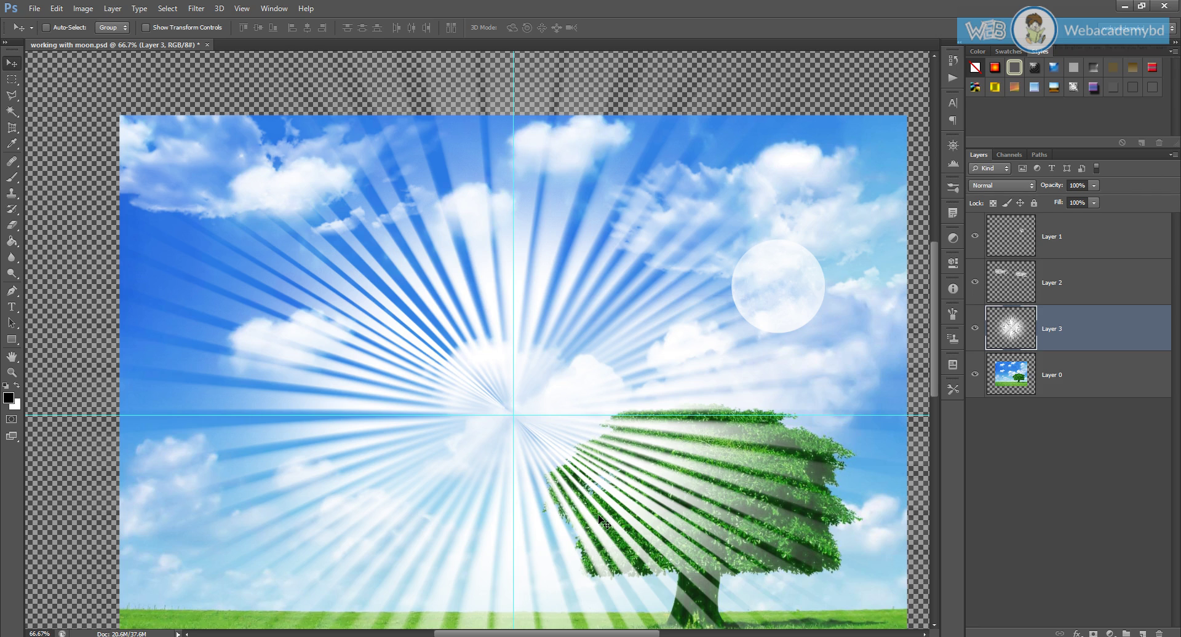
{"action": "left_click", "coordinate": [199, 9]}
{"action": "mouse_move", "coordinate": [255, 132]}
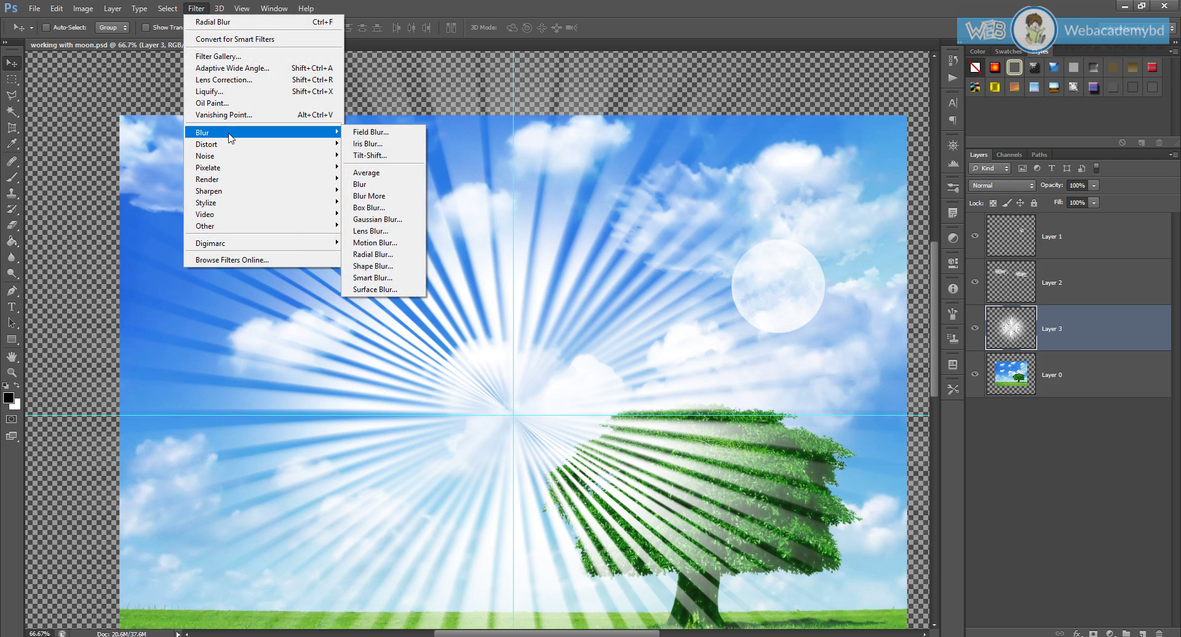
{"action": "left_click", "coordinate": [393, 255]}
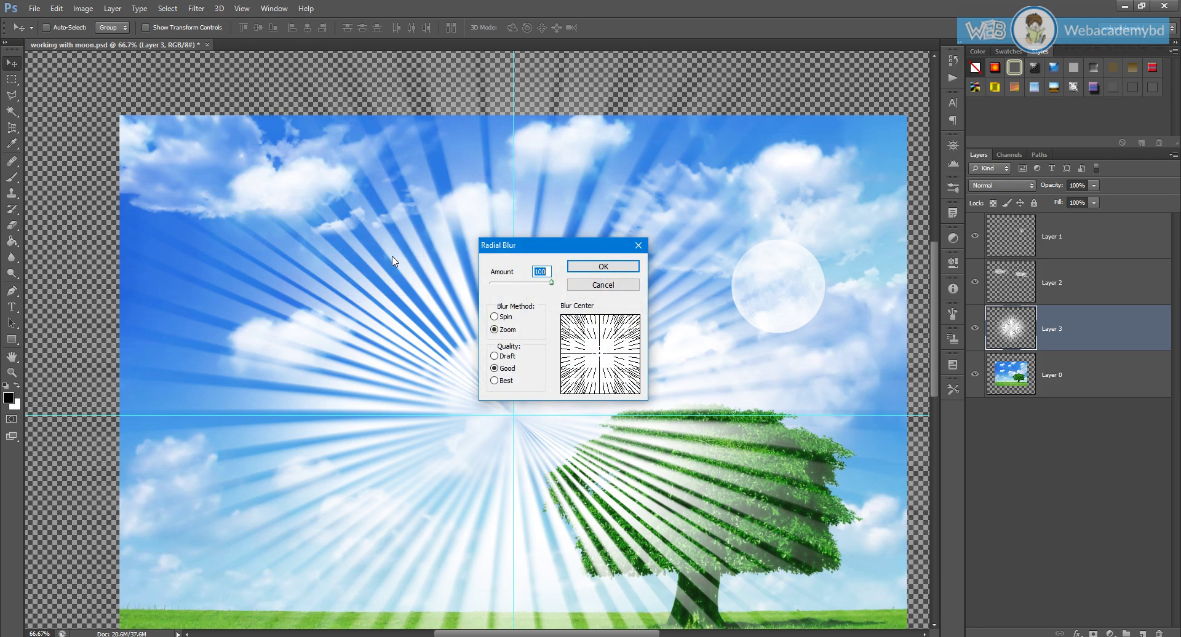
{"action": "left_click", "coordinate": [494, 317]}
{"action": "left_click_drag", "start_coordinate": [551, 283], "coordinate": [493, 280]}
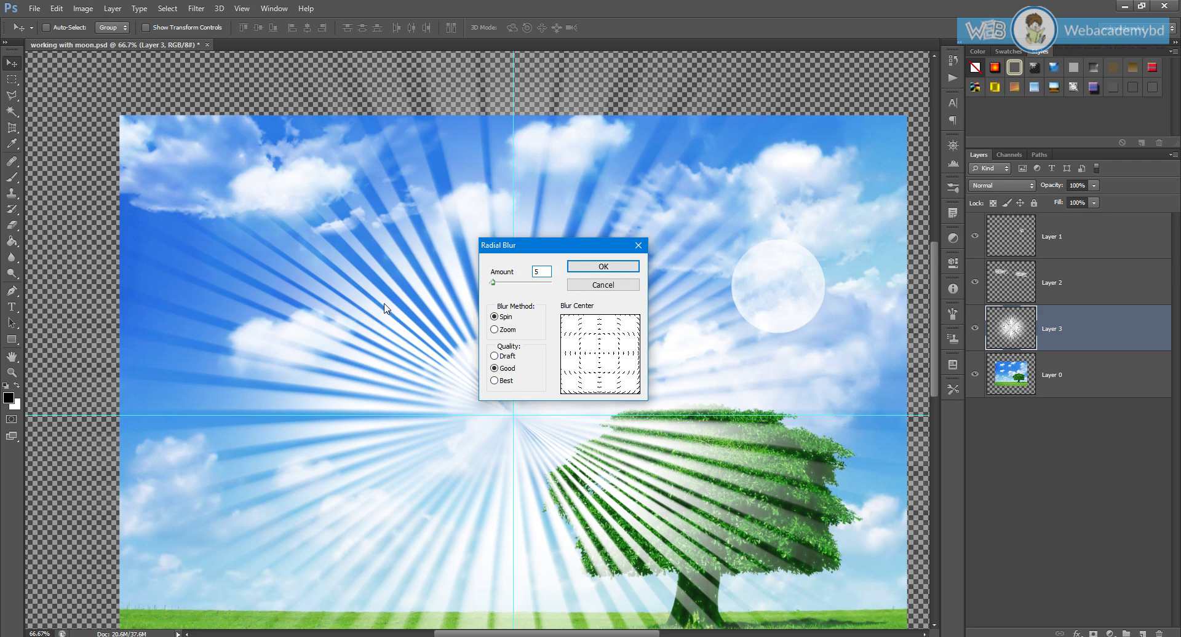
{"action": "left_click", "coordinate": [605, 268]}
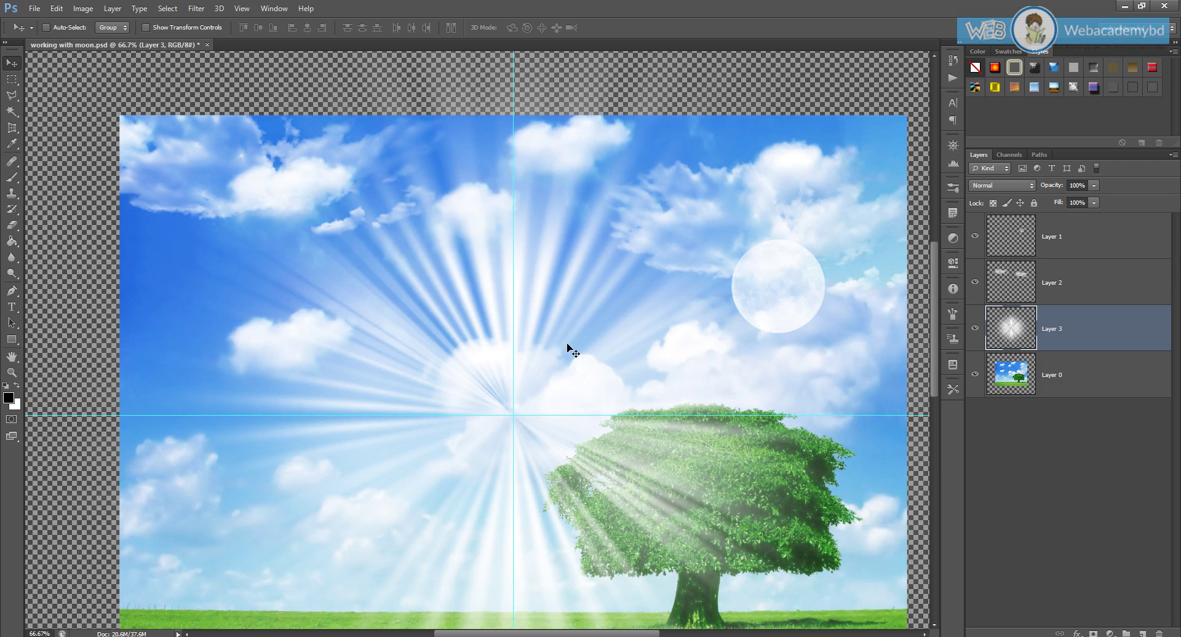
Reduce the canvas by a relative -1000 pixels in both width and height from the centre, accepting the clipping.
{"action": "key", "text": "ctrl+minus"}
{"action": "key", "text": "ctrl+minus"}
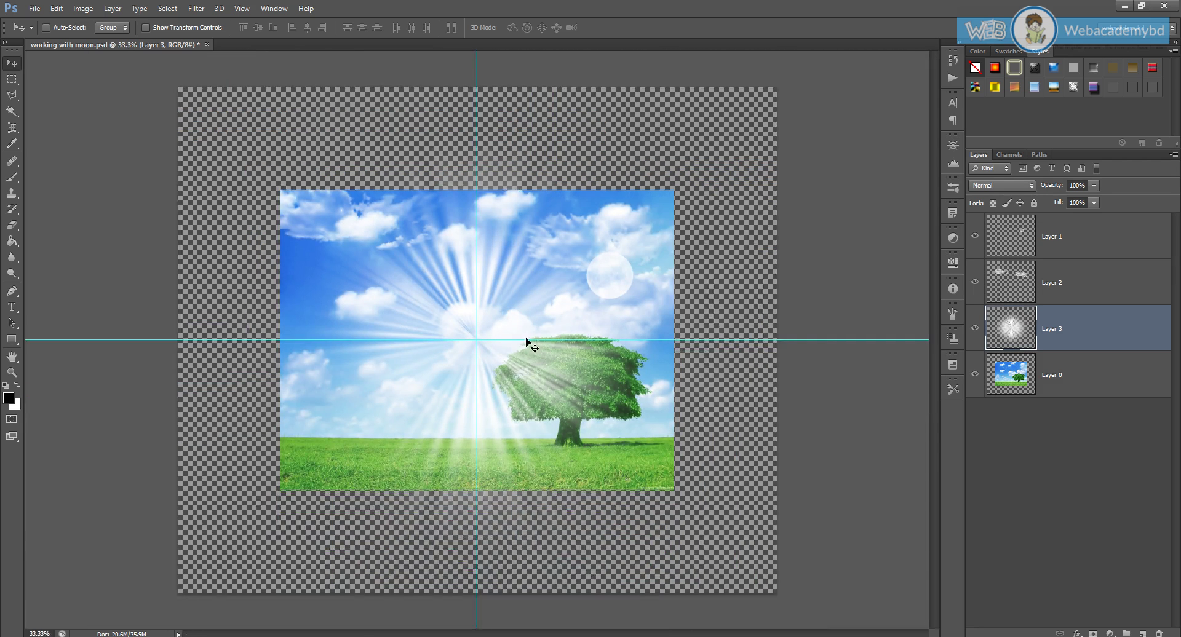
{"action": "scroll", "coordinate": [493, 289], "scroll_direction": "up", "scroll_amount": 1}
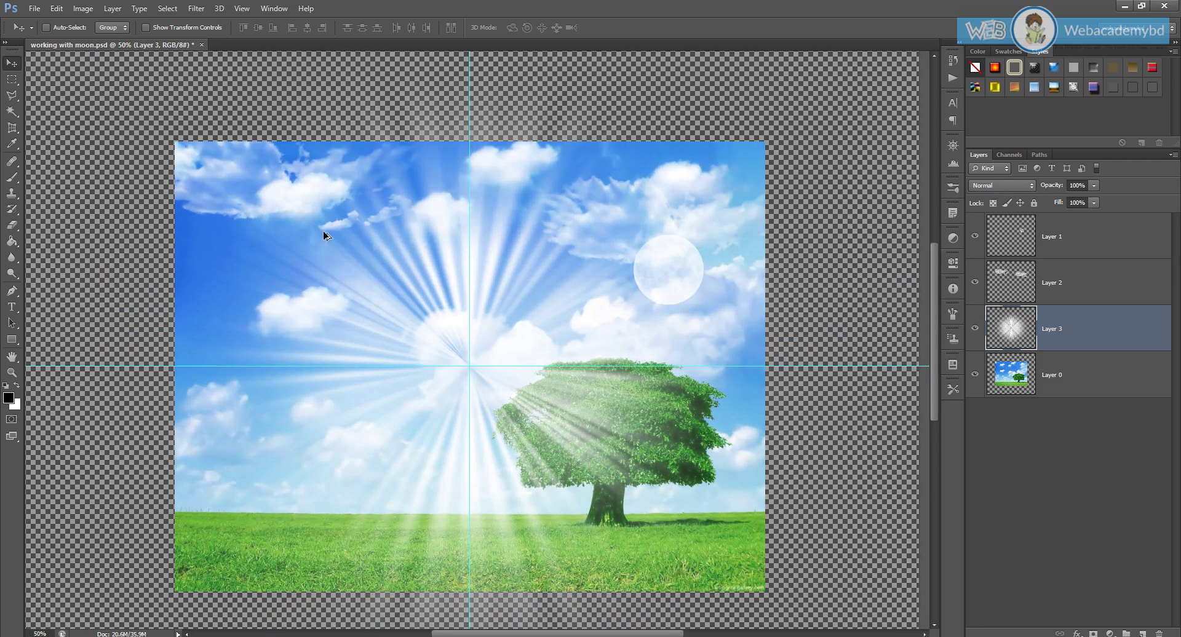
{"action": "scroll", "coordinate": [235, 117], "scroll_direction": "down", "scroll_amount": 1}
{"action": "left_click", "coordinate": [82, 9]}
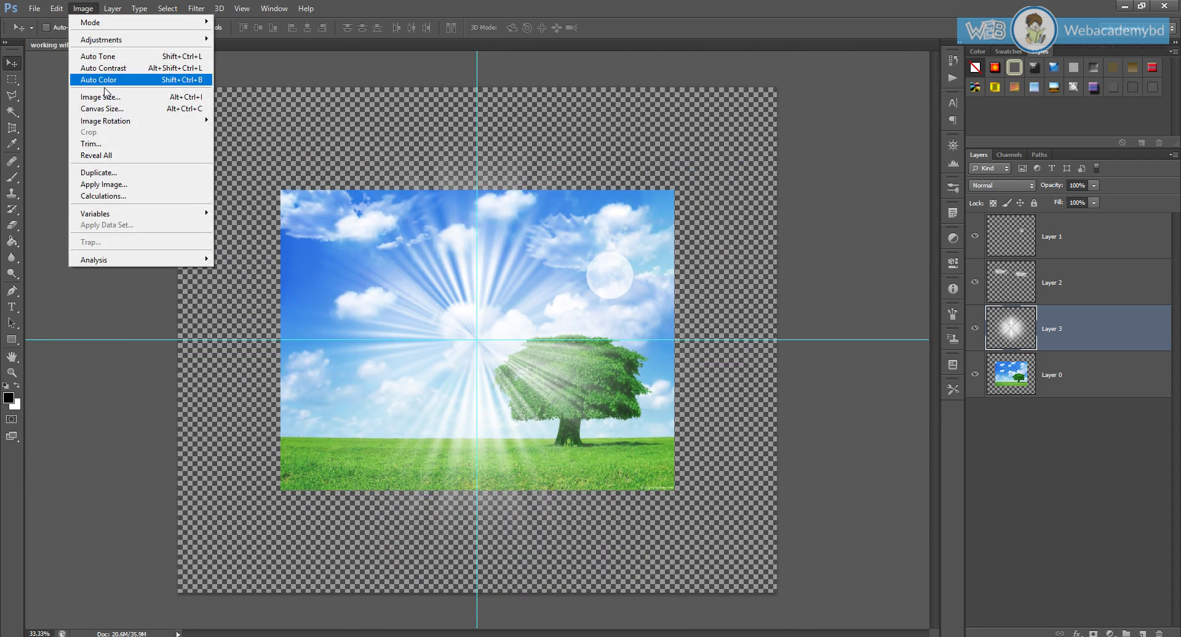
{"action": "left_click", "coordinate": [104, 111]}
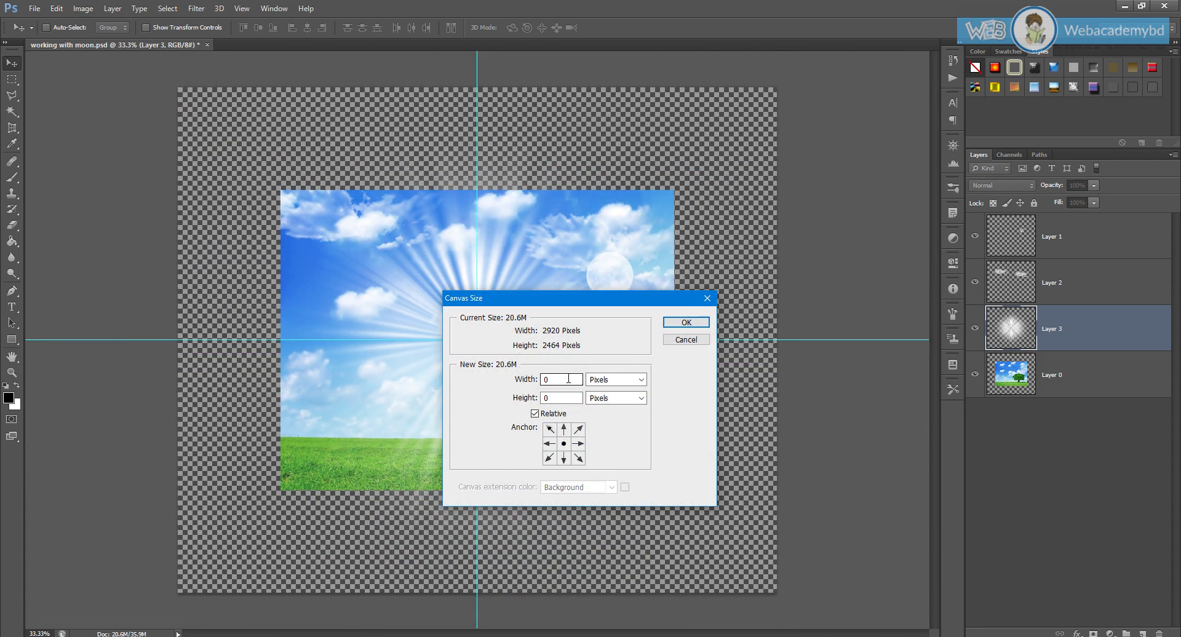
{"action": "left_click_drag", "start_coordinate": [568, 379], "coordinate": [539, 379]}
{"action": "type", "text": "1"}
{"action": "key", "text": "BackSpace"}
{"action": "type", "text": "100"}
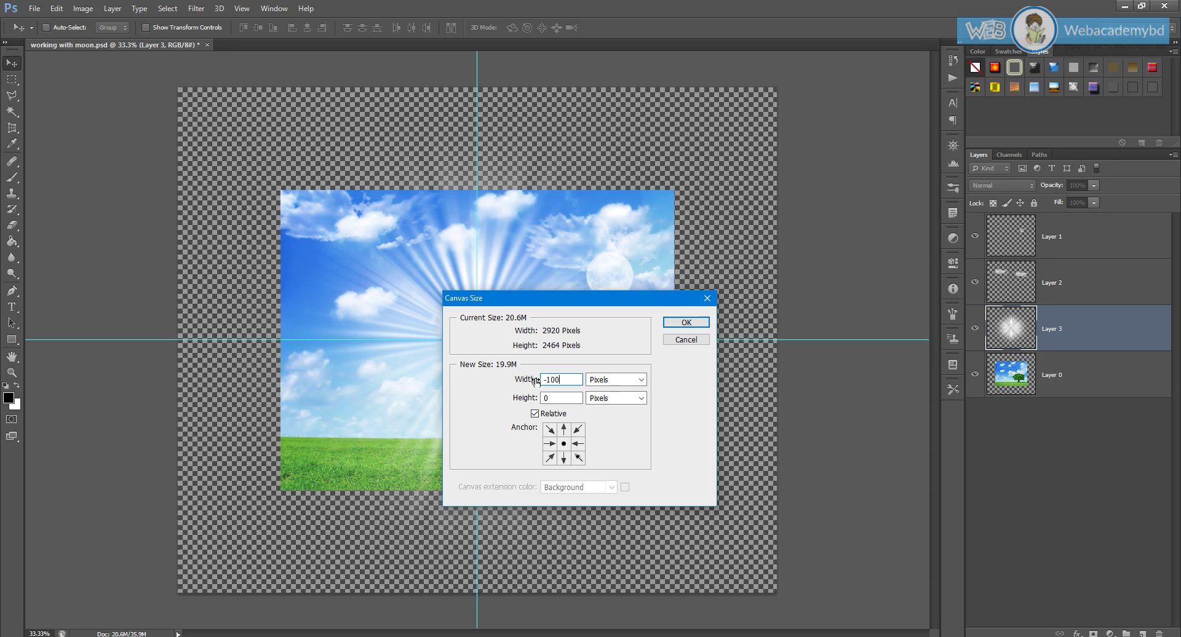
{"action": "type", "text": "0"}
{"action": "key", "text": "Tab"}
{"action": "key", "text": "Tab"}
{"action": "type", "text": "-1"}
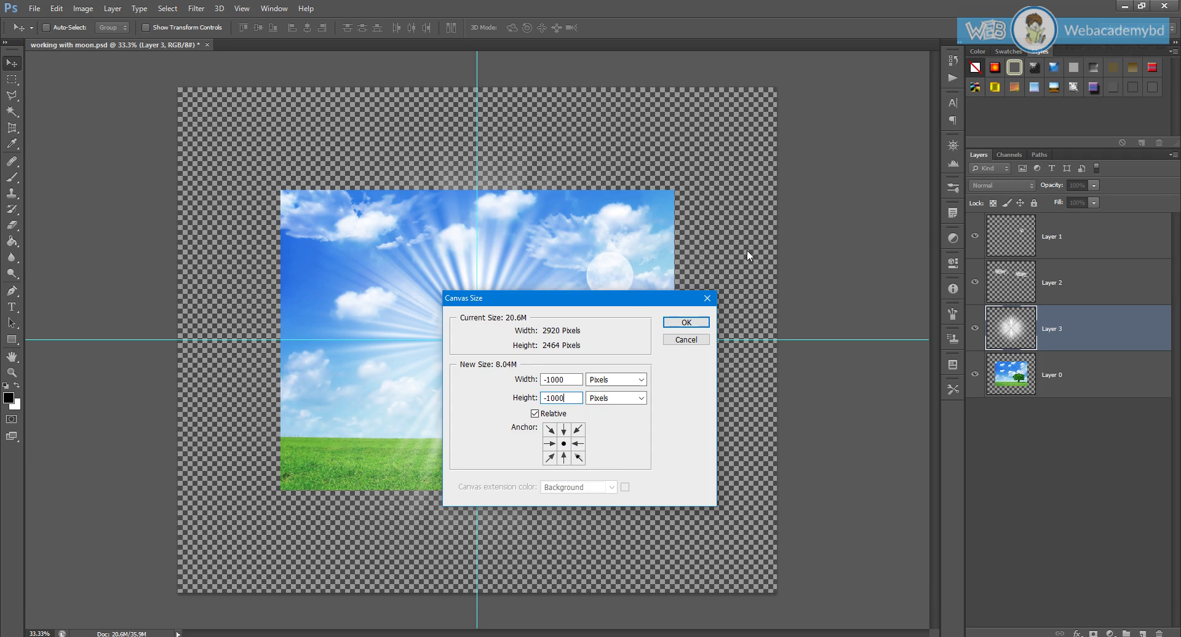
{"action": "left_click", "coordinate": [679, 325]}
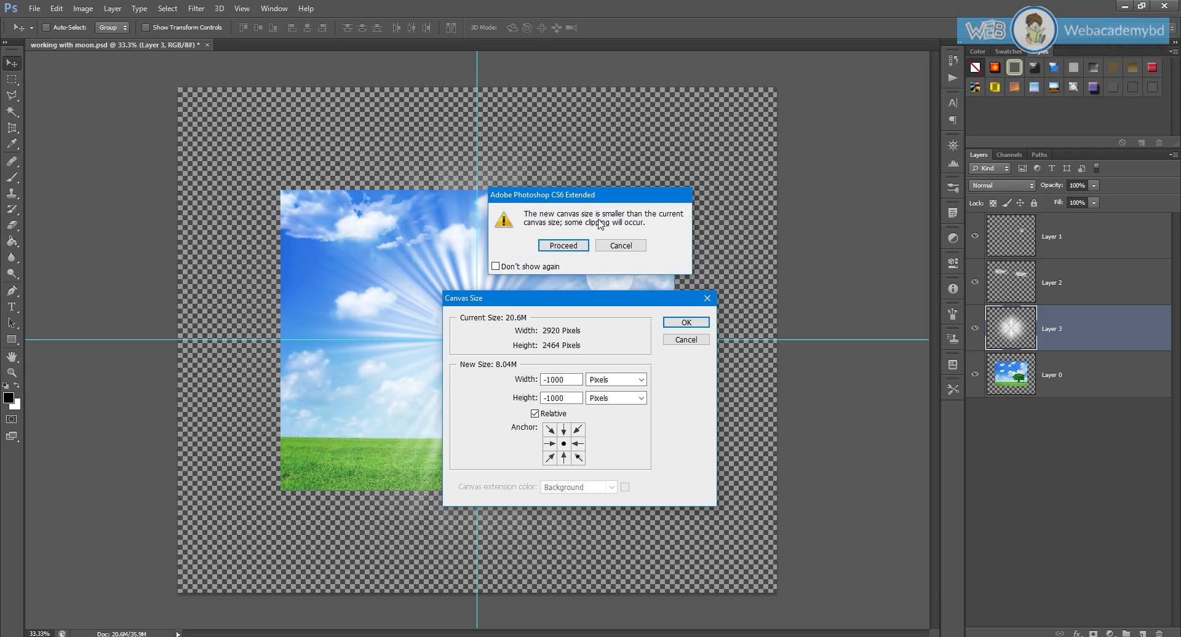
{"action": "left_click", "coordinate": [577, 247]}
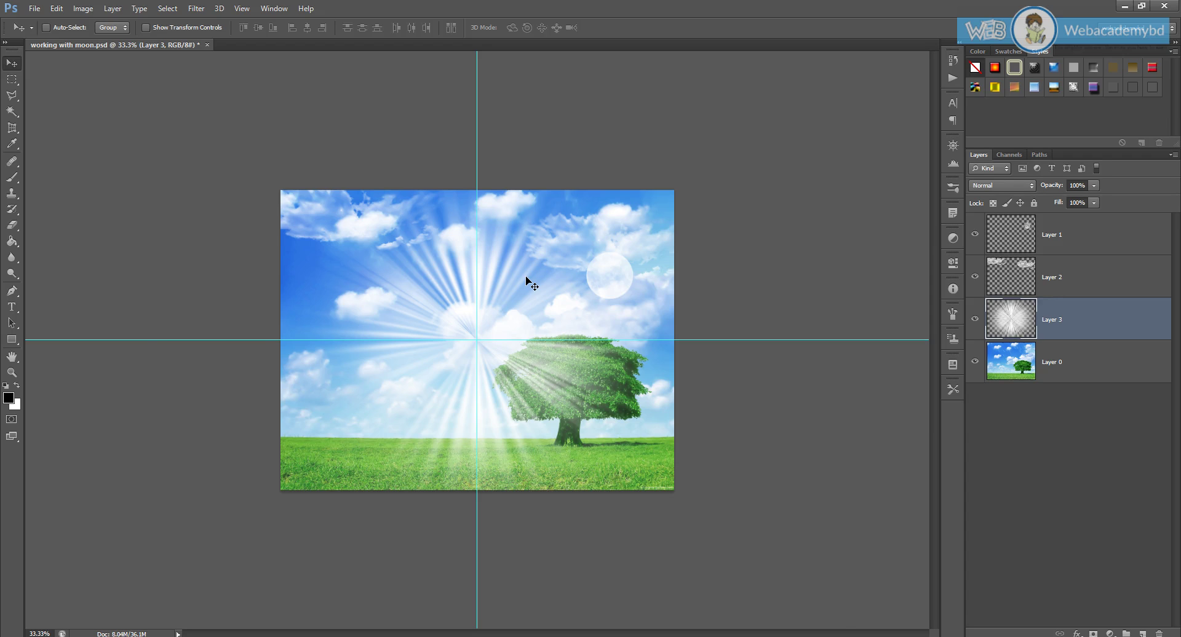
Move the light rays on Layer 3 so that their centre sits behind the moon.
{"action": "scroll", "coordinate": [527, 280], "scroll_direction": "up", "scroll_amount": 3}
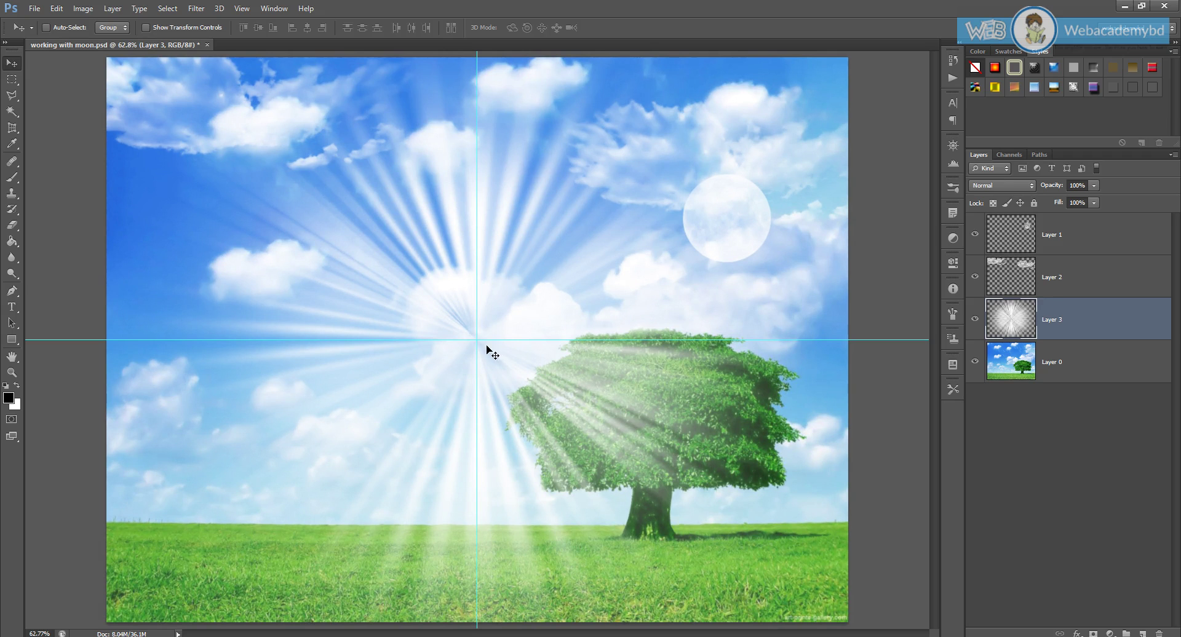
{"action": "left_click_drag", "start_coordinate": [488, 351], "coordinate": [739, 238]}
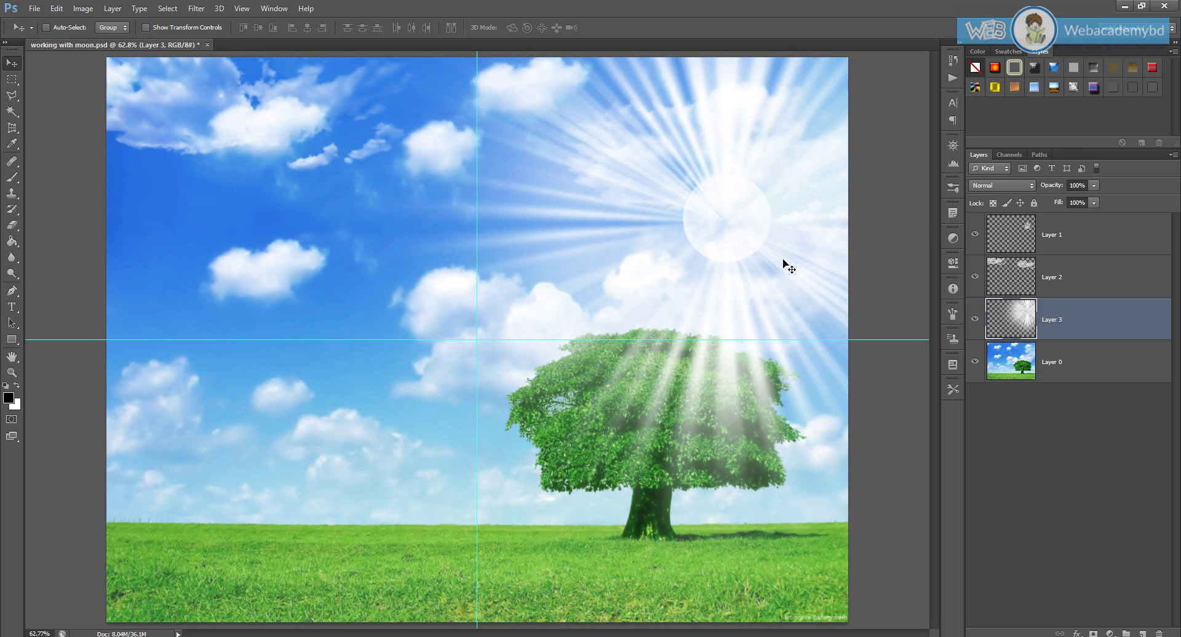
Move Layer 1 below Layer 2 in the layer stack and rename it "moon".
{"action": "left_click_drag", "start_coordinate": [1067, 236], "coordinate": [1062, 288]}
{"action": "double_click", "coordinate": [1060, 279]}
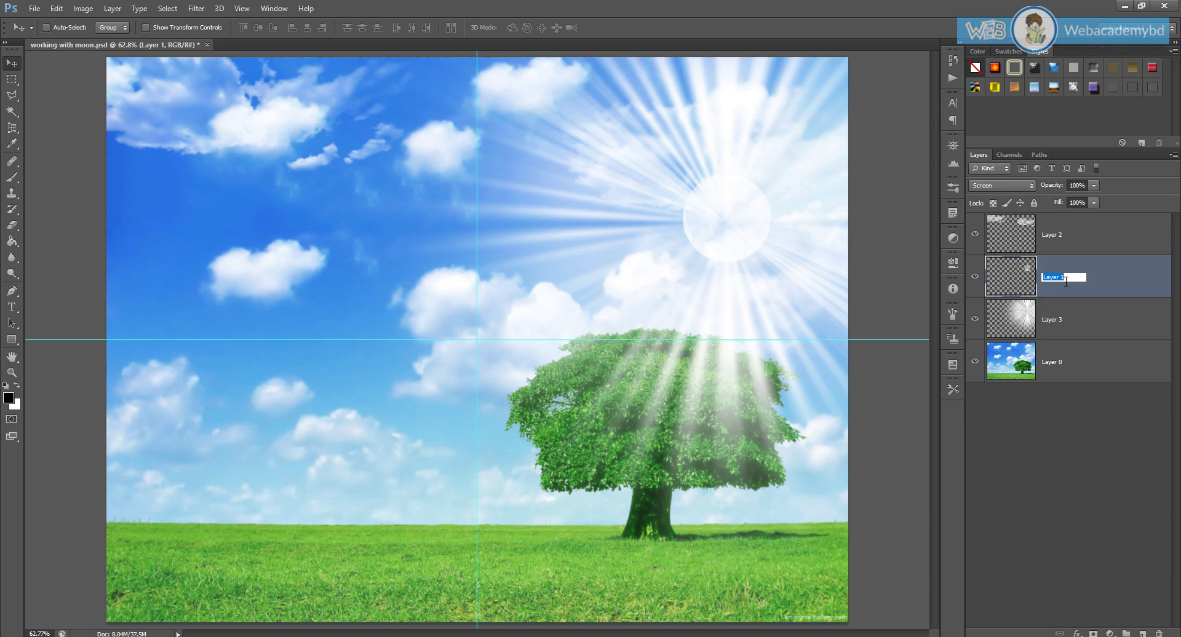
{"action": "type", "text": "moon"}
Rename Layer 3, which holds the light rays, to "rays".
{"action": "left_click", "coordinate": [1058, 322]}
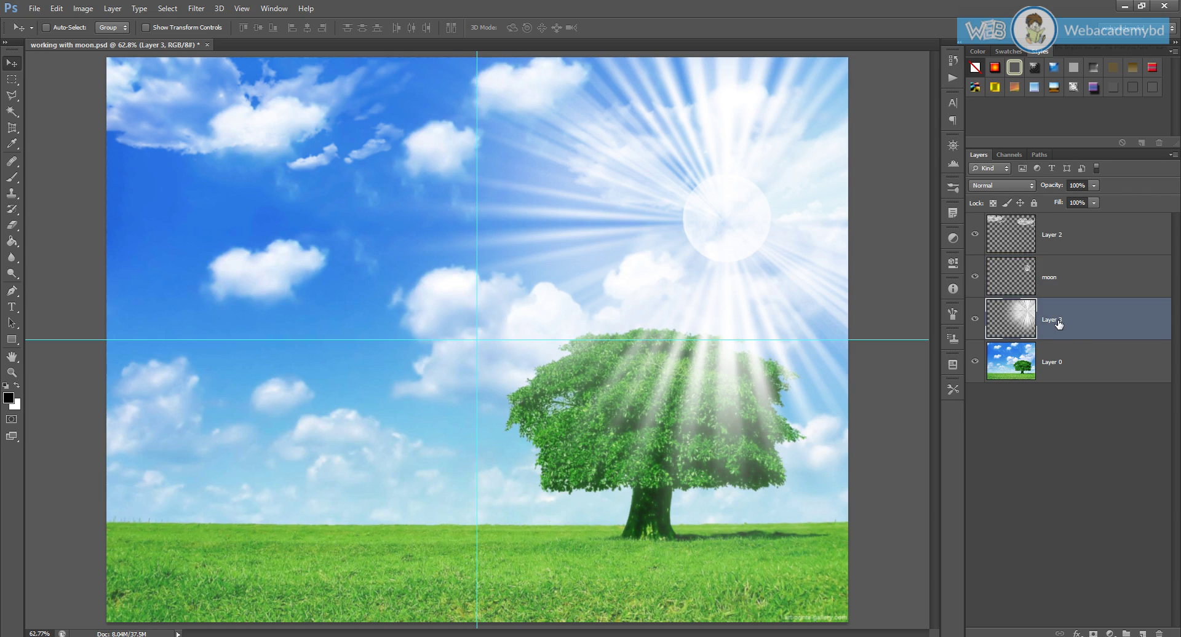
{"action": "double_click", "coordinate": [1059, 322]}
{"action": "type", "text": "rays"}
{"action": "key", "text": "Return"}
{"action": "left_click", "coordinate": [1044, 282]}
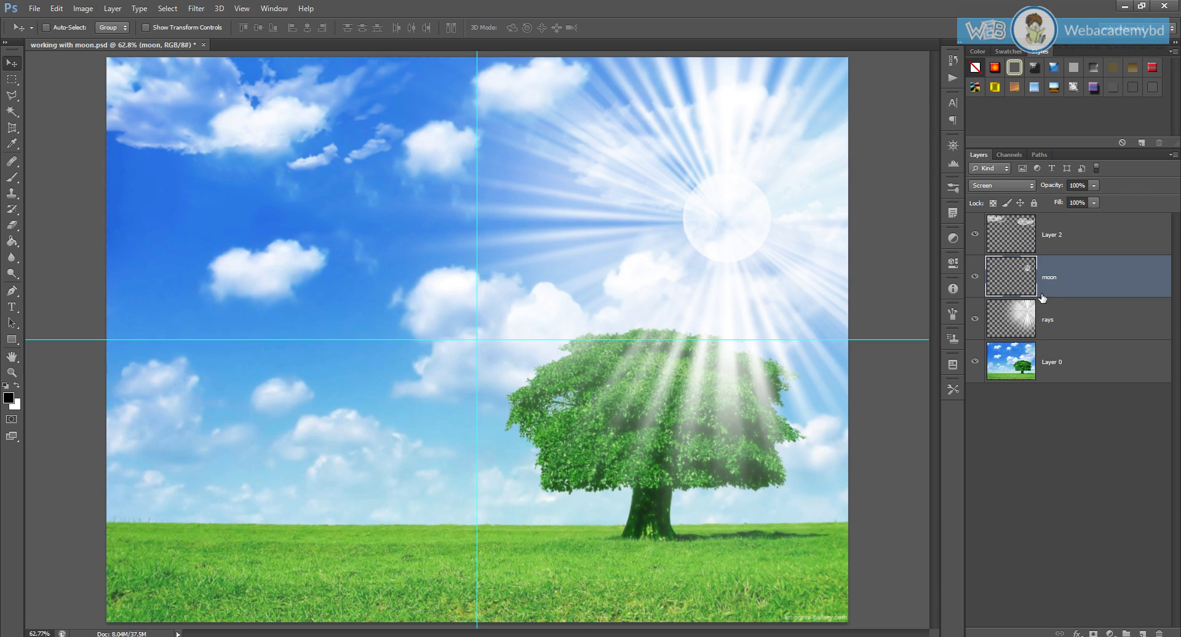
{"action": "left_click", "coordinate": [1062, 332]}
{"action": "left_click", "coordinate": [1063, 290]}
{"action": "left_click", "coordinate": [1045, 320]}
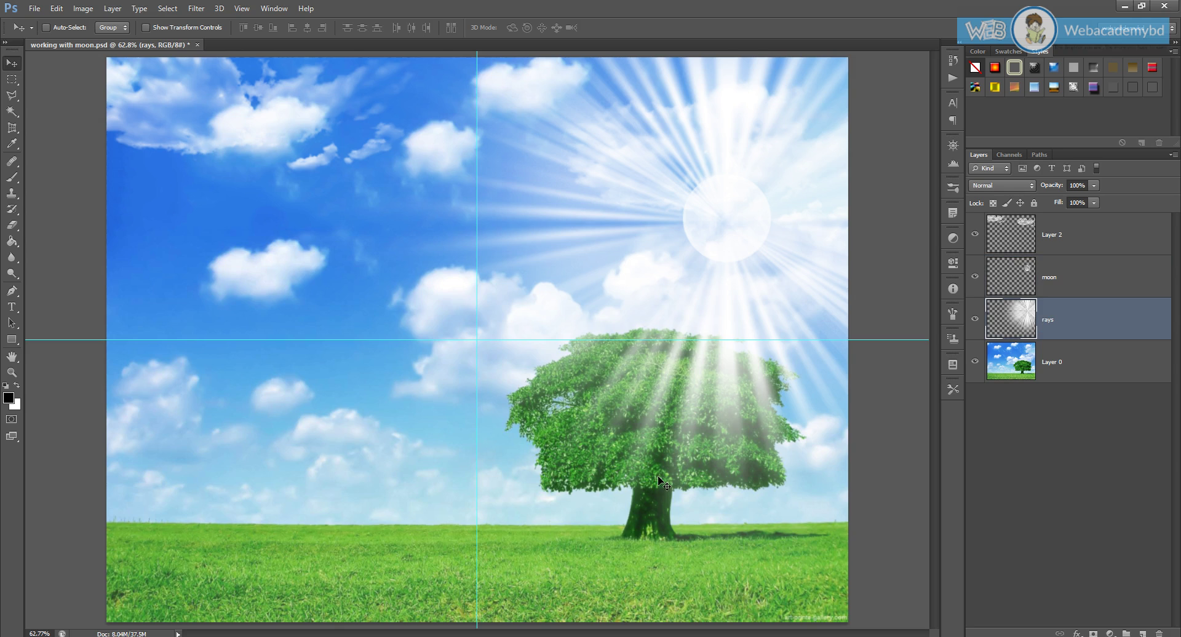
{"action": "left_click", "coordinate": [1048, 368]}
{"action": "left_click", "coordinate": [1048, 332]}
Select the whole sky around the tree on Layer 0 with the Quick Selection tool.
{"action": "left_click", "coordinate": [1019, 371]}
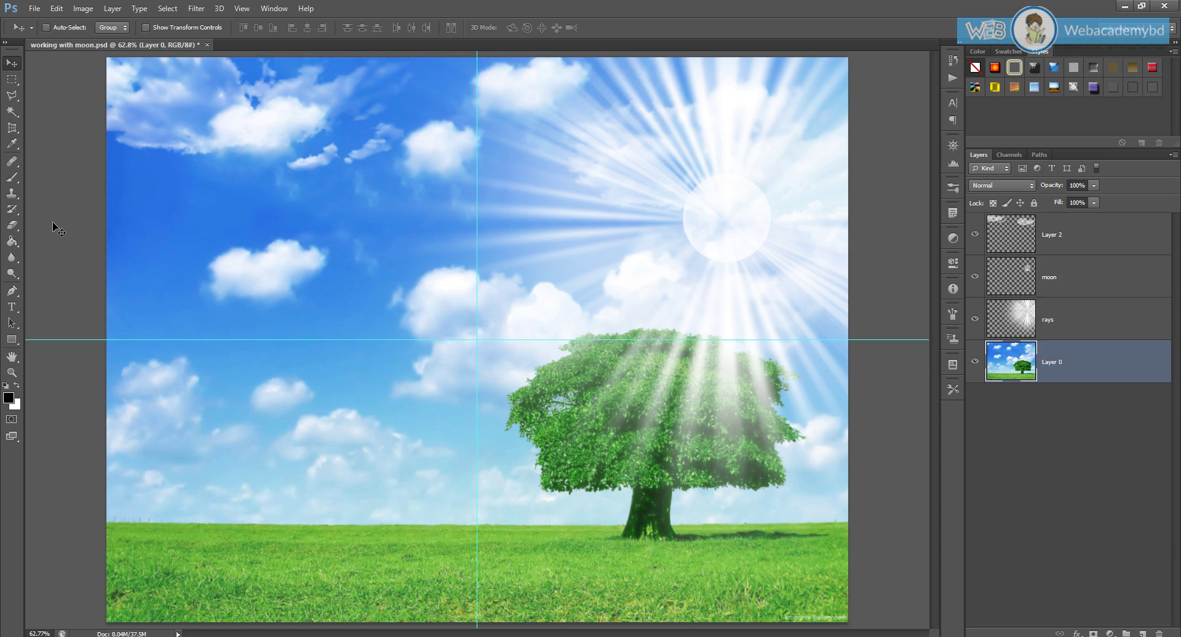
{"action": "left_click", "coordinate": [10, 113]}
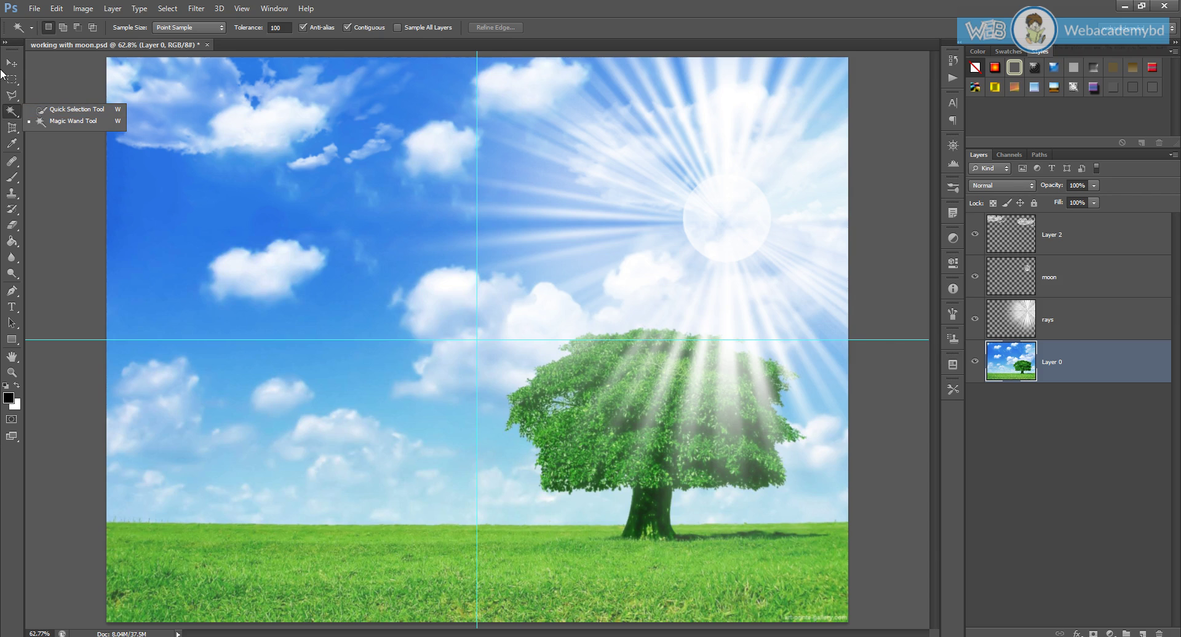
{"action": "left_click", "coordinate": [75, 113]}
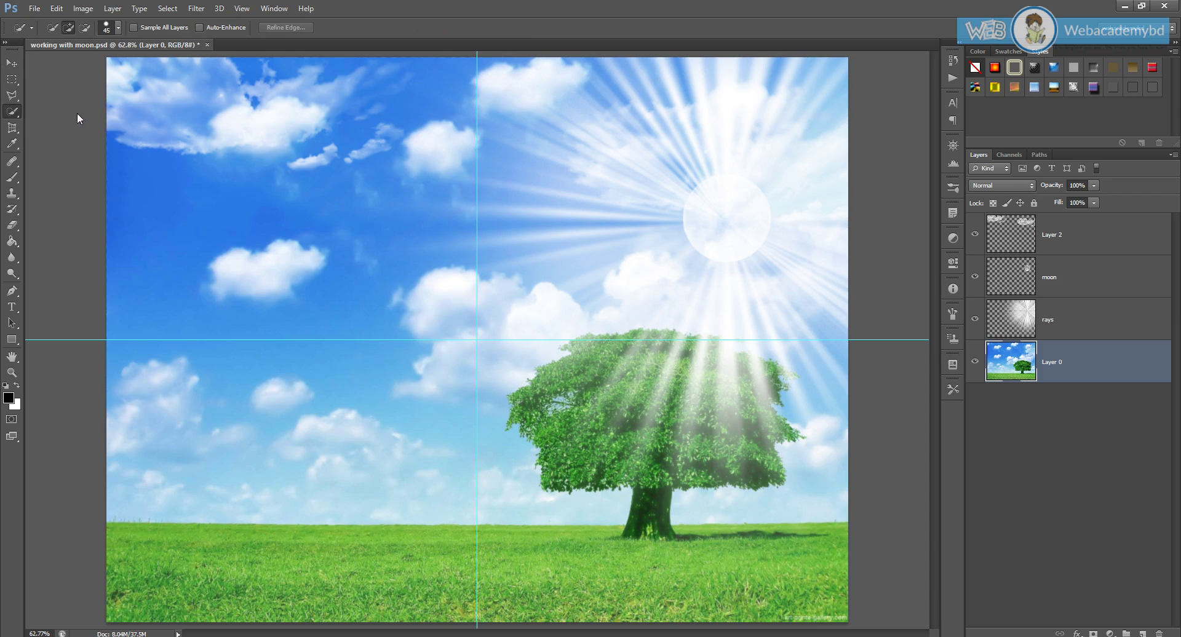
{"action": "mouse_move", "coordinate": [146, 165]}
{"action": "left_mouse_down"}
{"action": "mouse_move", "coordinate": [189, 196]}
{"action": "mouse_move", "coordinate": [277, 205]}
{"action": "mouse_move", "coordinate": [336, 246]}
{"action": "mouse_move", "coordinate": [381, 324]}
{"action": "mouse_move", "coordinate": [443, 366]}
{"action": "mouse_move", "coordinate": [597, 277]}
{"action": "mouse_move", "coordinate": [666, 270]}
{"action": "mouse_move", "coordinate": [725, 299]}
{"action": "mouse_move", "coordinate": [790, 368]}
{"action": "mouse_move", "coordinate": [800, 476]}
{"action": "left_mouse_up"}
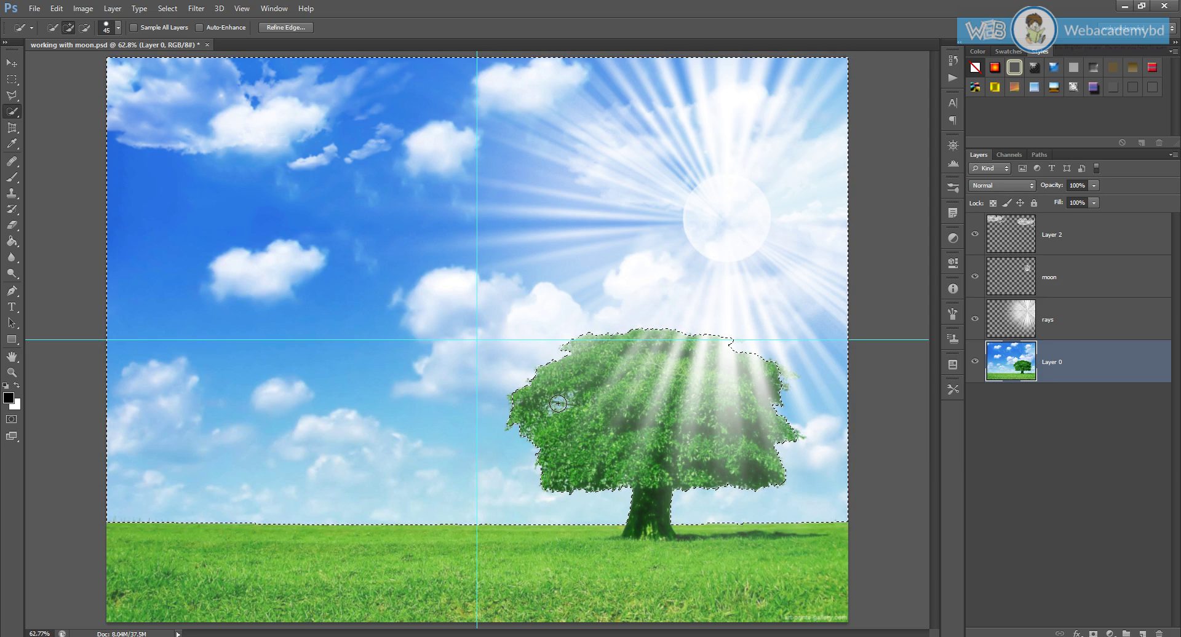
Add the small sky gaps inside the tree's foliage to the selection using a size 10 brush.
{"action": "scroll", "coordinate": [558, 403], "scroll_direction": "up", "scroll_amount": 3}
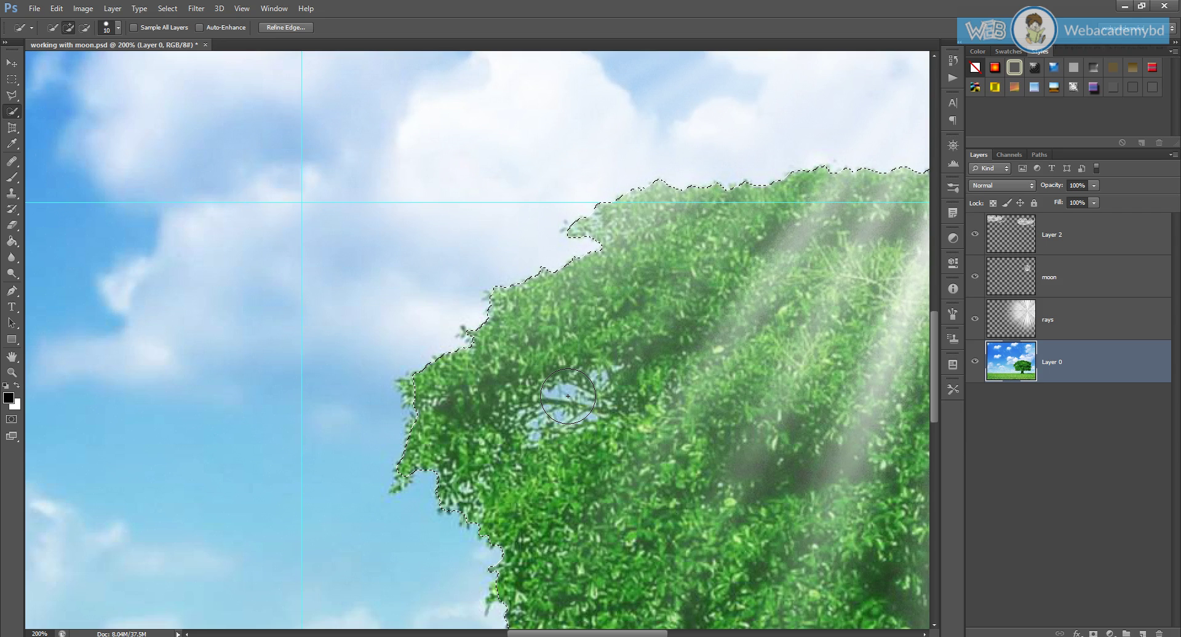
{"action": "left_click", "coordinate": [569, 390]}
{"action": "left_click", "coordinate": [564, 413]}
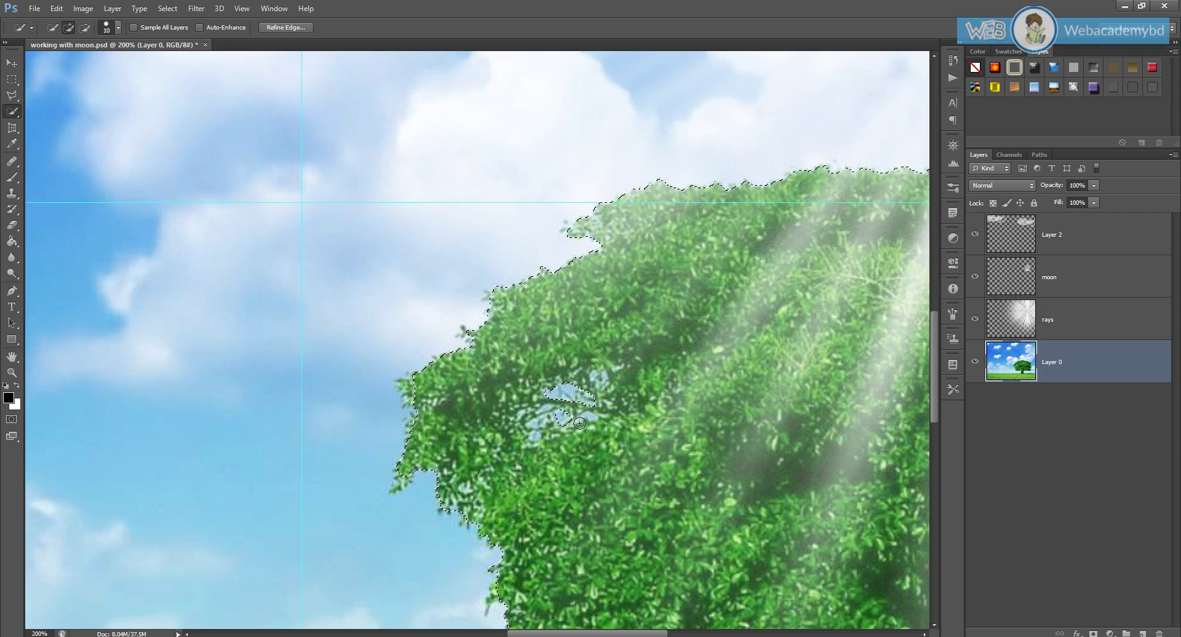
{"action": "left_click", "coordinate": [539, 428]}
{"action": "left_click", "coordinate": [605, 373]}
{"action": "scroll", "coordinate": [501, 342], "scroll_direction": "down", "scroll_amount": 2}
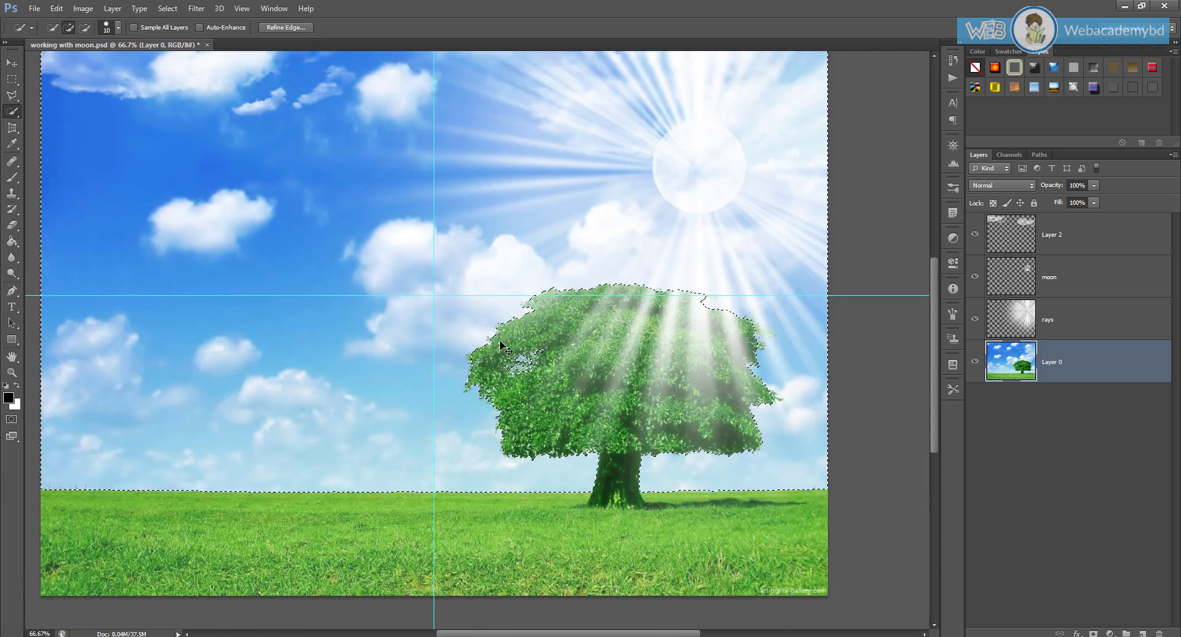
{"action": "left_click", "coordinate": [169, 8]}
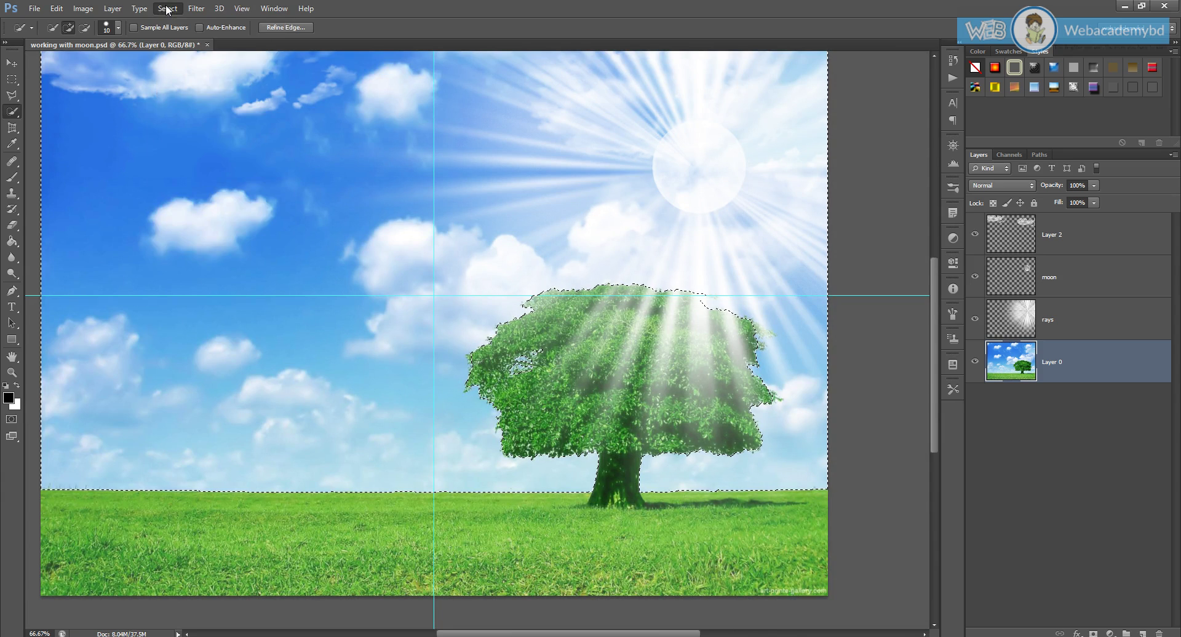
{"action": "left_click", "coordinate": [205, 132]}
{"action": "left_click_drag", "start_coordinate": [240, 123], "coordinate": [520, 201]}
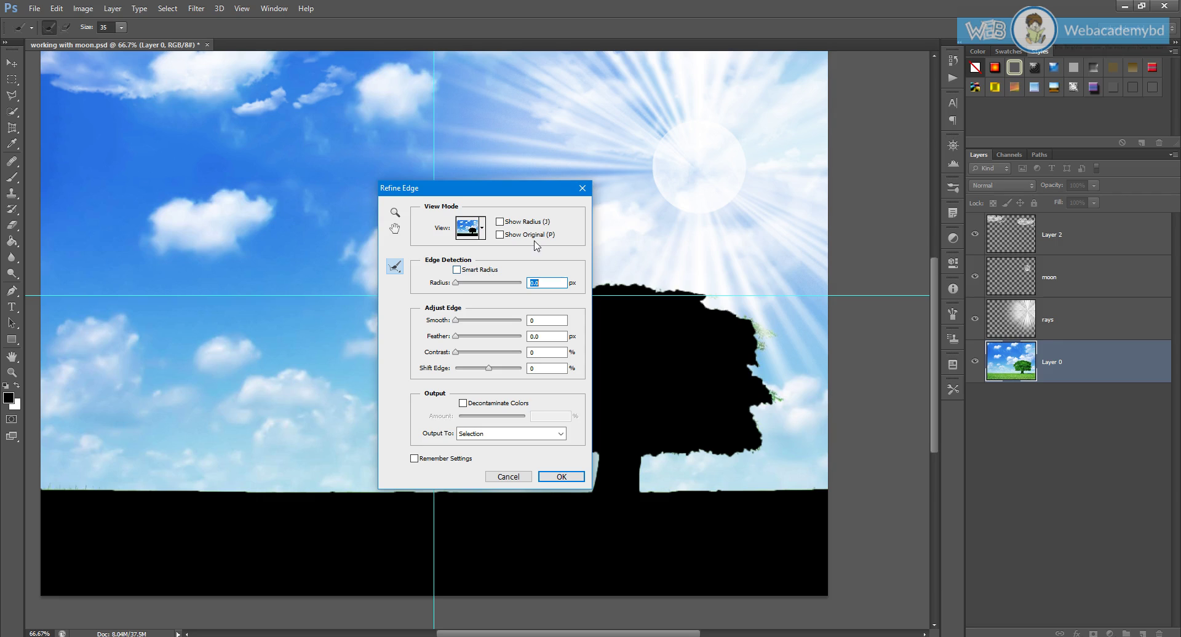
{"action": "left_click", "coordinate": [582, 189]}
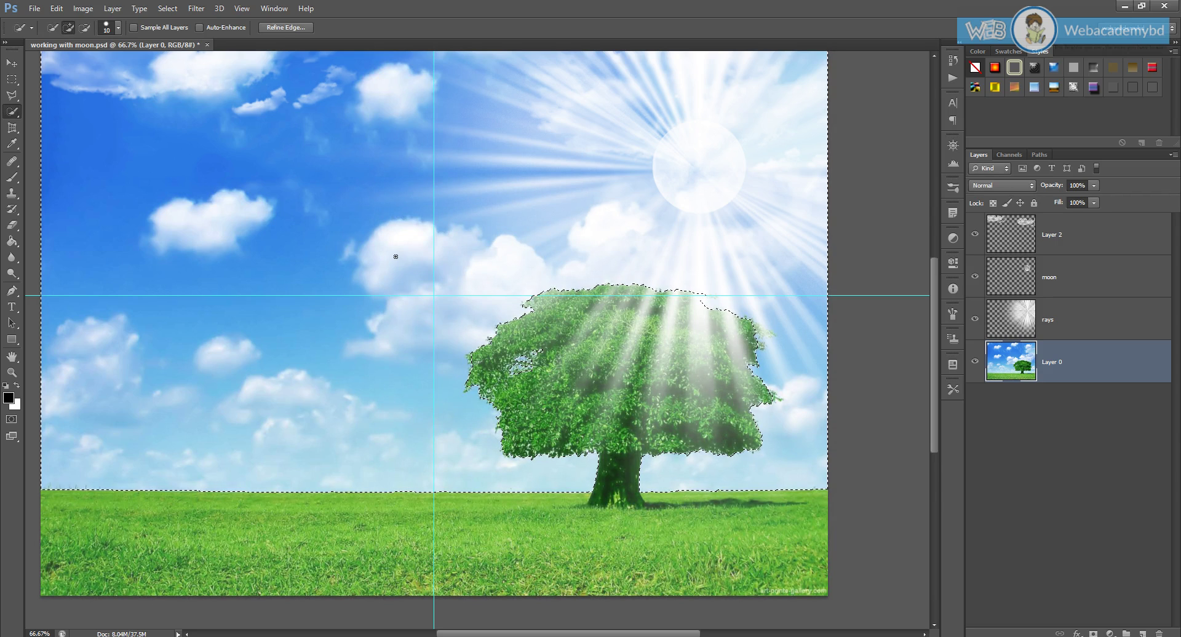
Invert the selection so that it covers the tree and the grass.
{"action": "left_click", "coordinate": [192, 10]}
{"action": "mouse_move", "coordinate": [167, 8]}
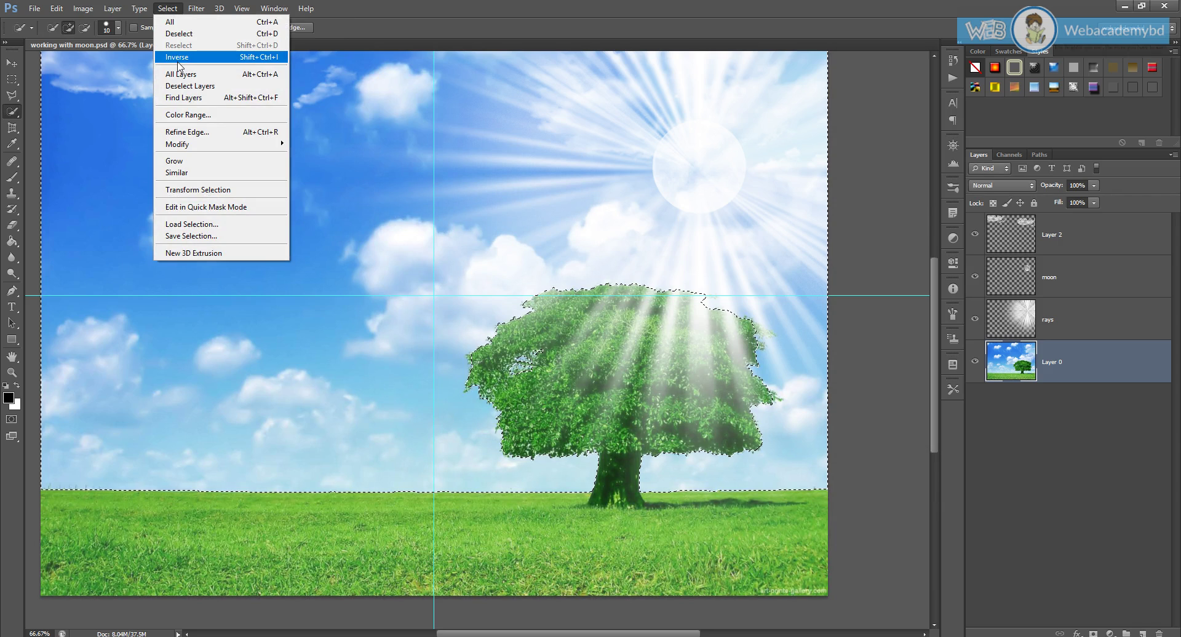
{"action": "left_click", "coordinate": [178, 58]}
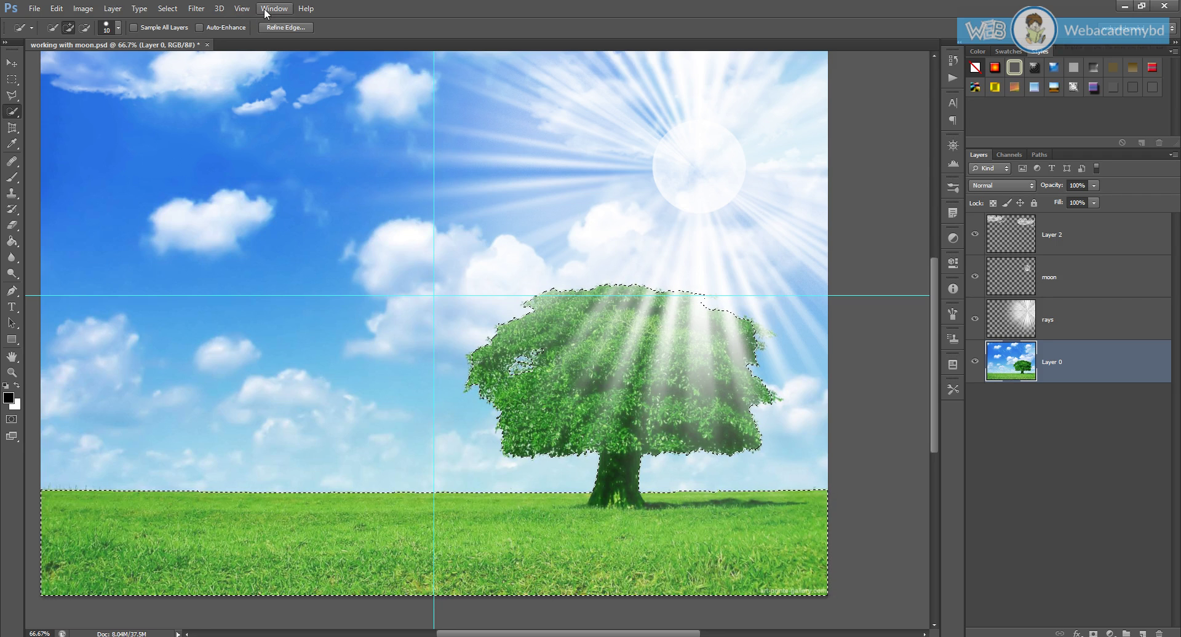
Refine the edge of the tree and grass selection with radius 7.2 px, smooth 44, feather 1.9 px and contrast 23%.
{"action": "left_click", "coordinate": [166, 9]}
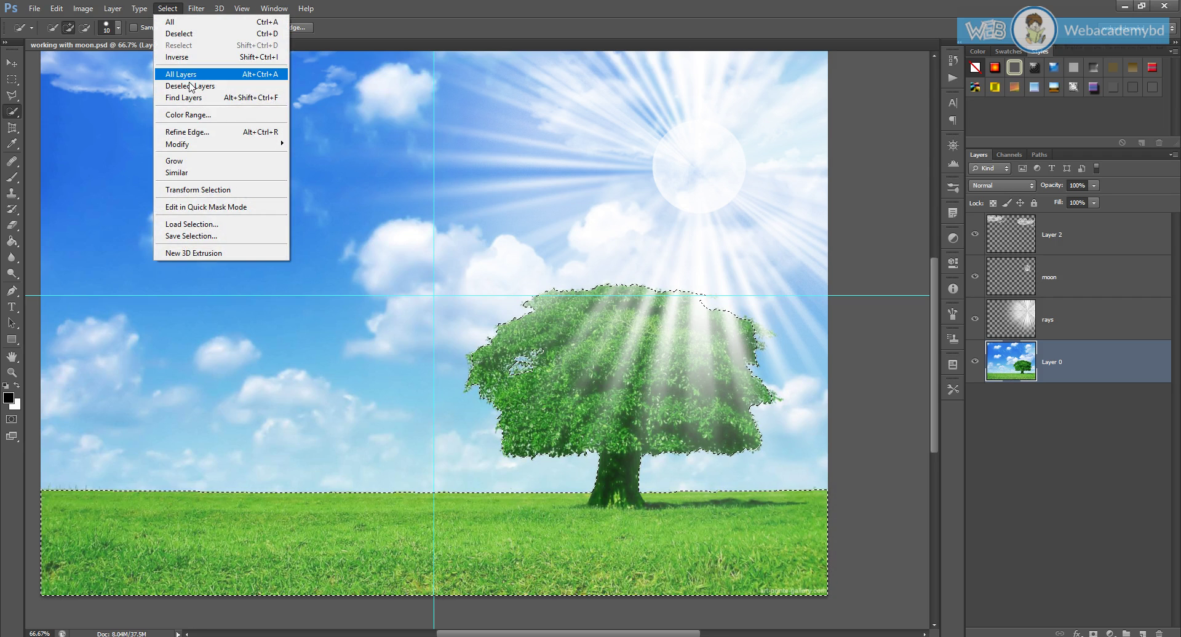
{"action": "left_click", "coordinate": [187, 132]}
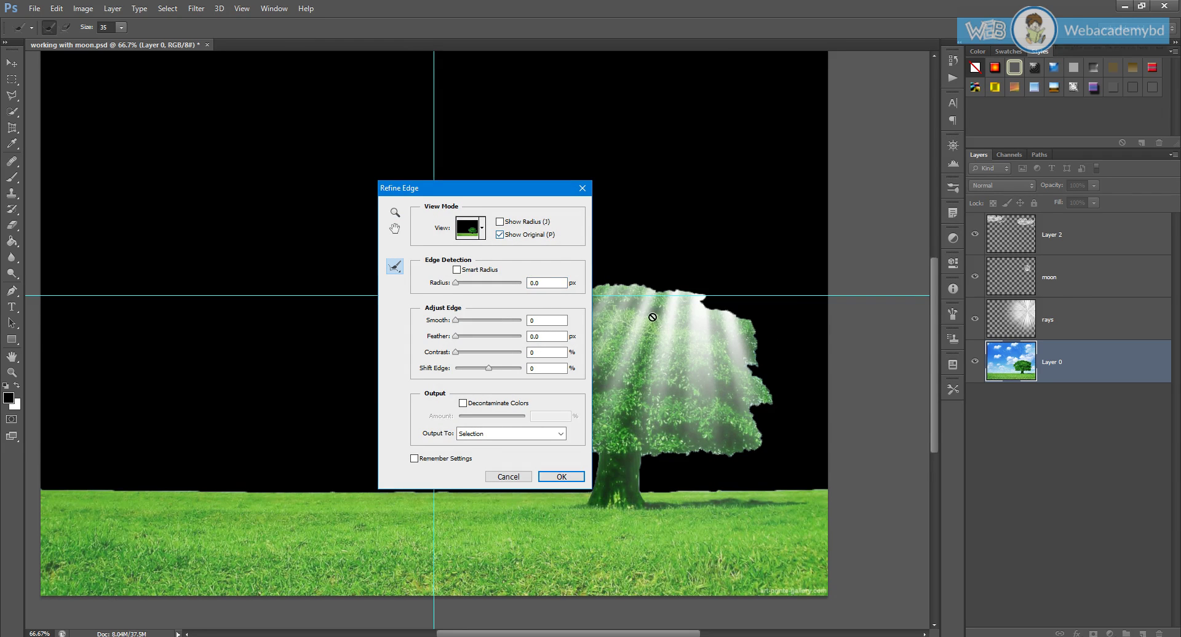
{"action": "left_click_drag", "start_coordinate": [505, 187], "coordinate": [375, 182]}
{"action": "key", "text": "p"}
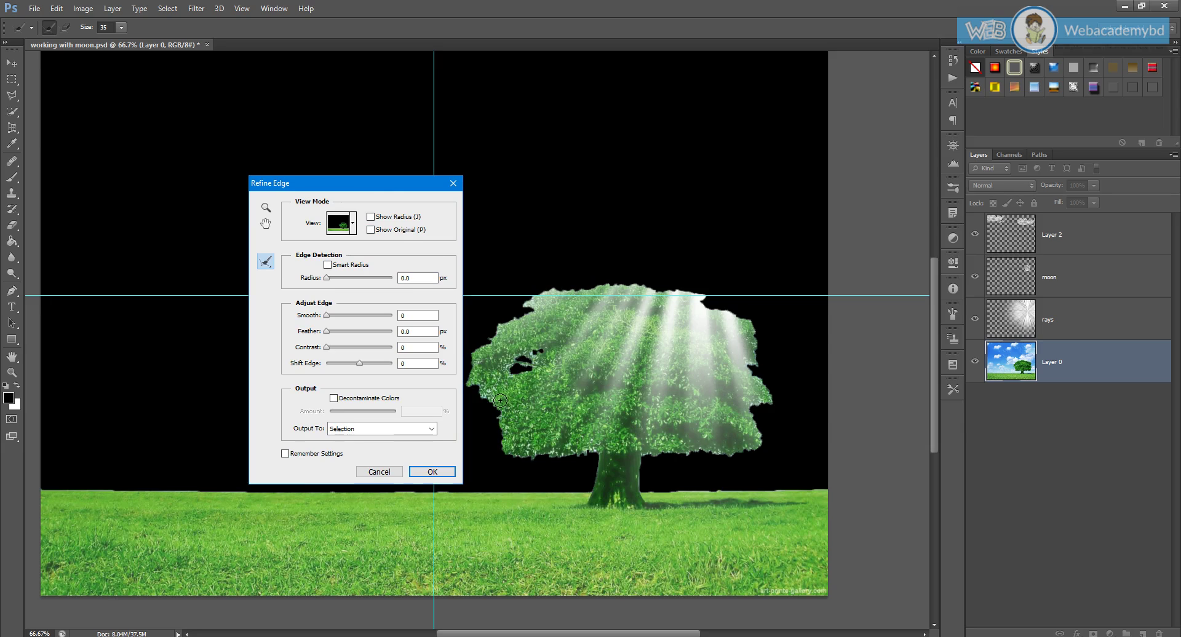
{"action": "left_click_drag", "start_coordinate": [326, 278], "coordinate": [356, 316]}
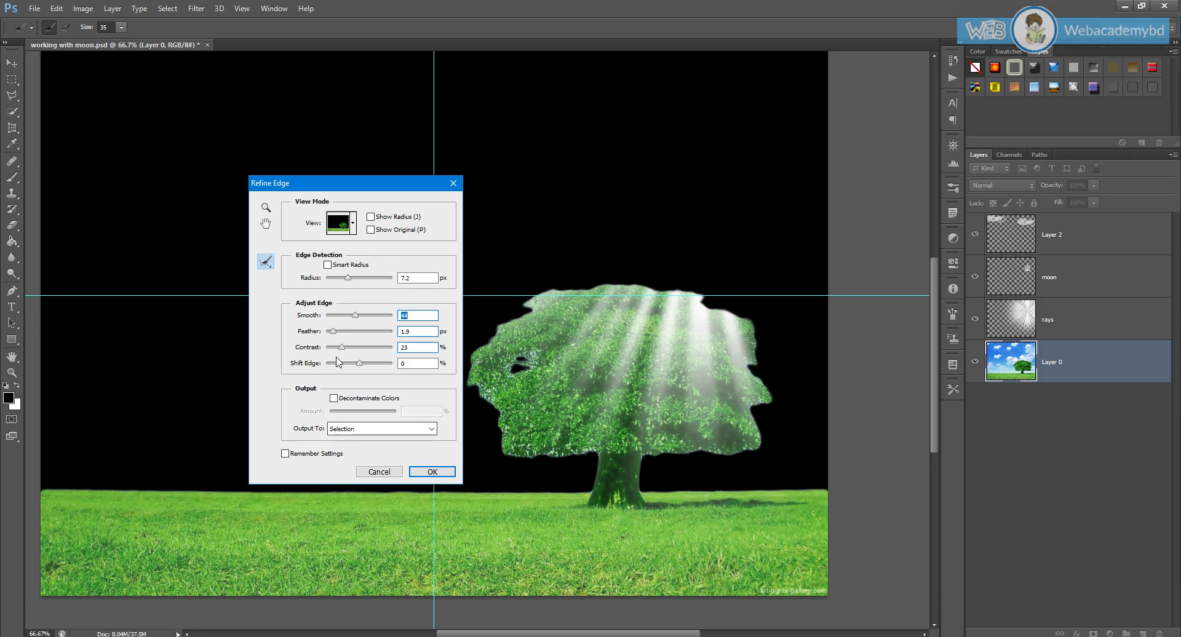
{"action": "left_click", "coordinate": [414, 318]}
{"action": "left_click", "coordinate": [432, 471]}
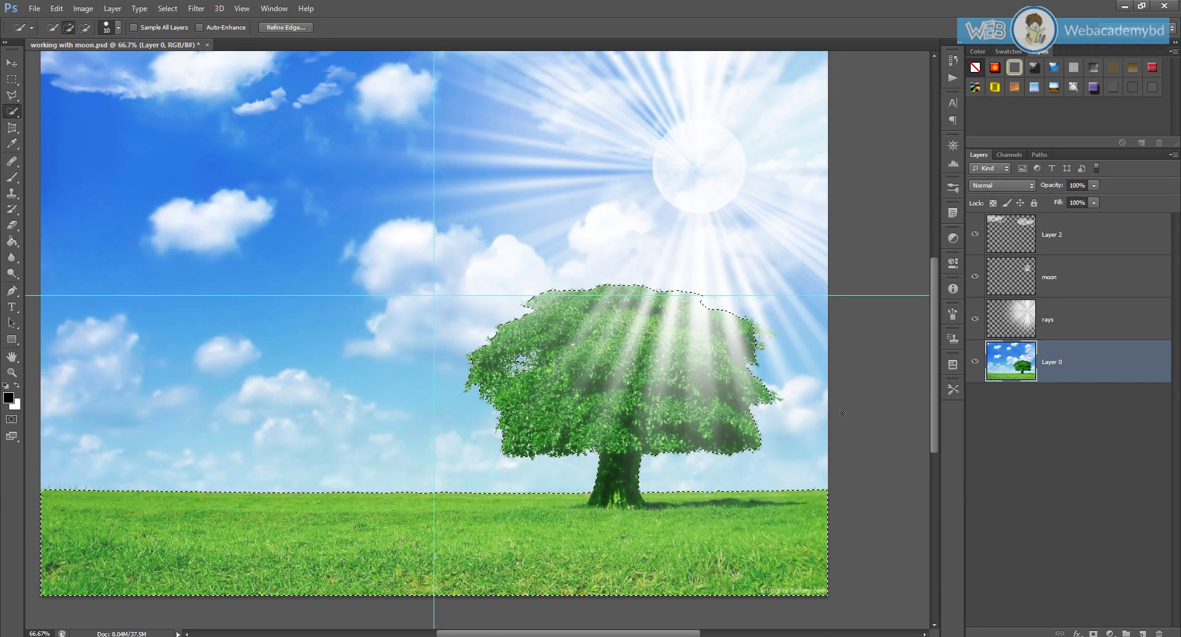
Add a layer mask to the rays layer that hides the rays over the selected tree and grass.
{"action": "left_click", "coordinate": [1073, 323]}
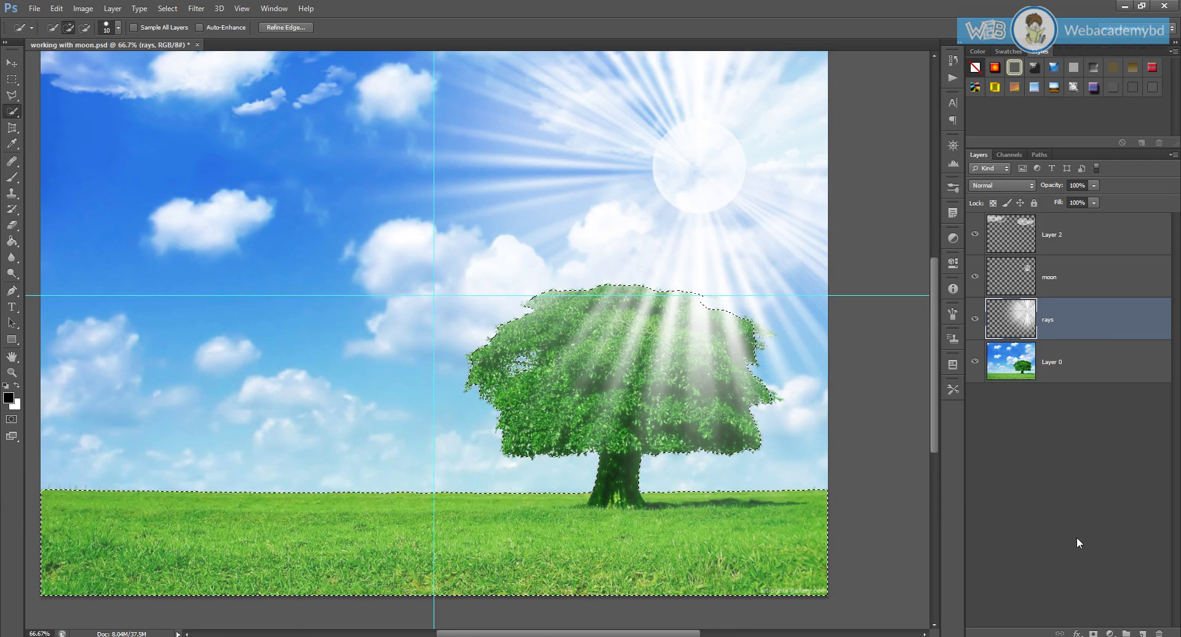
{"action": "left_click", "coordinate": [1093, 633]}
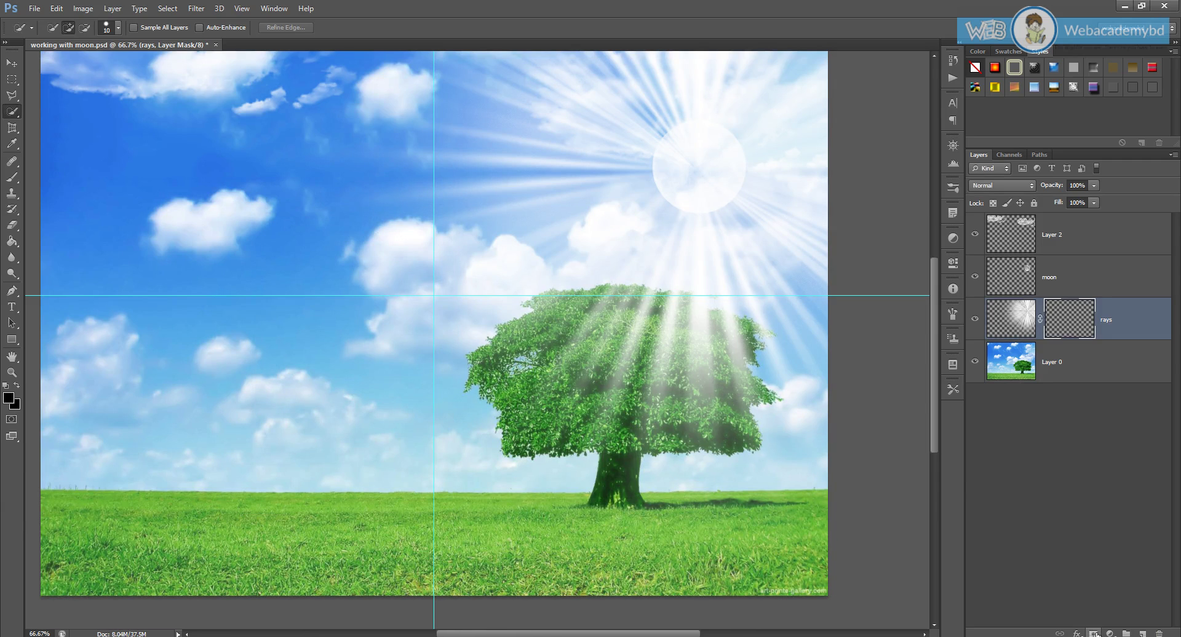
{"action": "left_click", "coordinate": [521, 329], "text": "alt"}
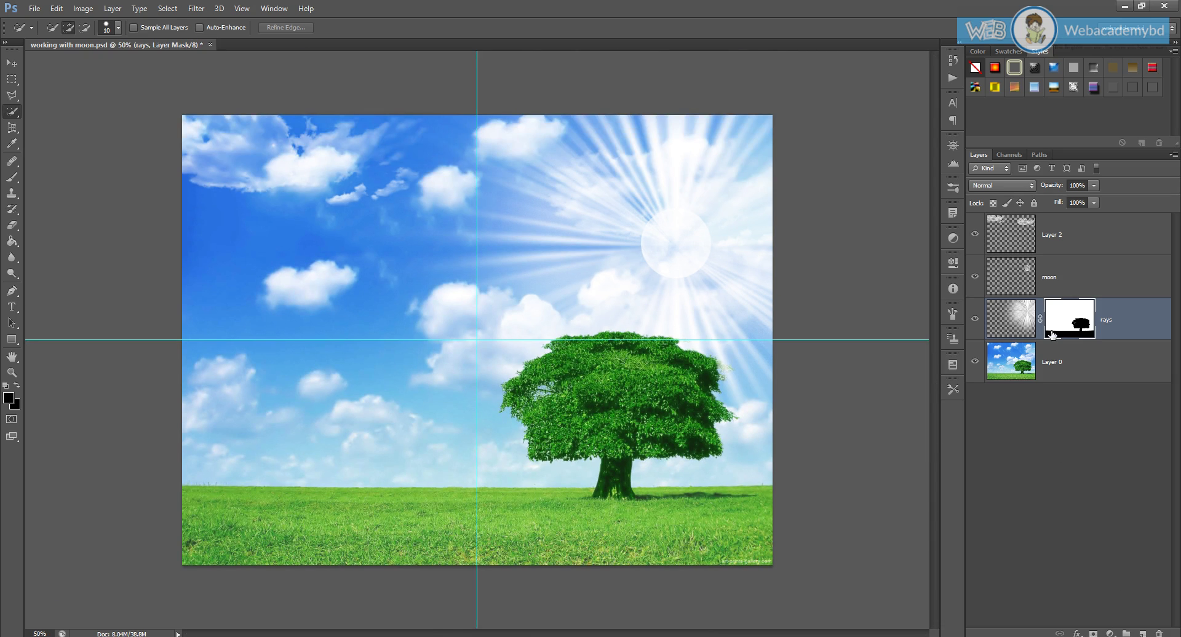
{"action": "left_click", "coordinate": [1015, 319]}
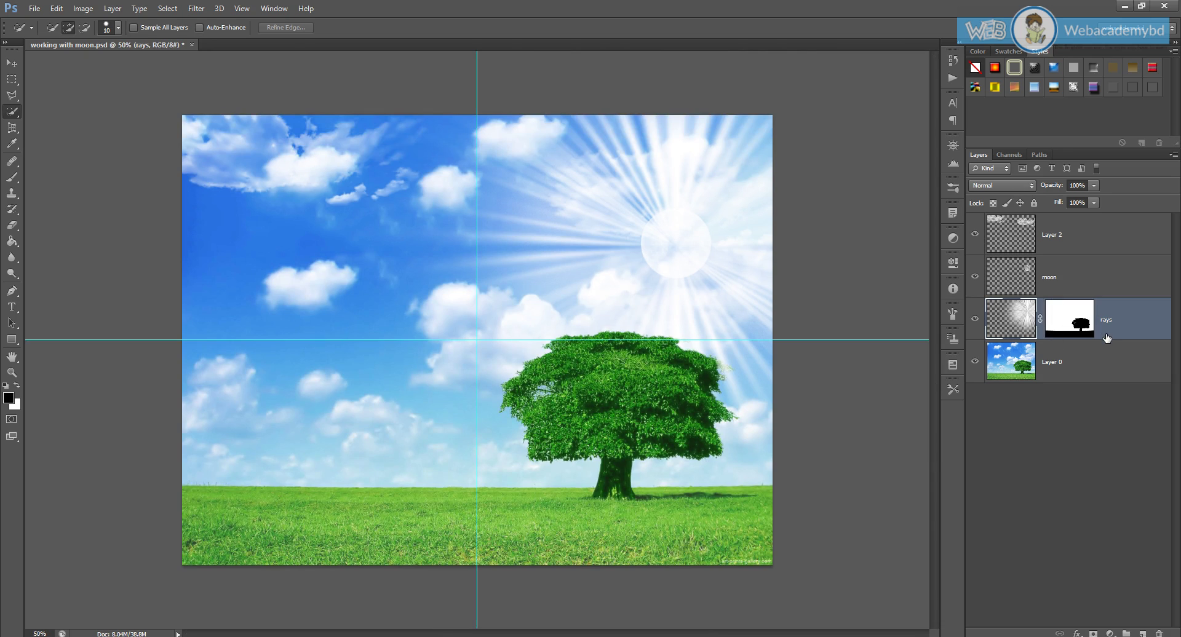
{"action": "left_click", "coordinate": [1083, 333]}
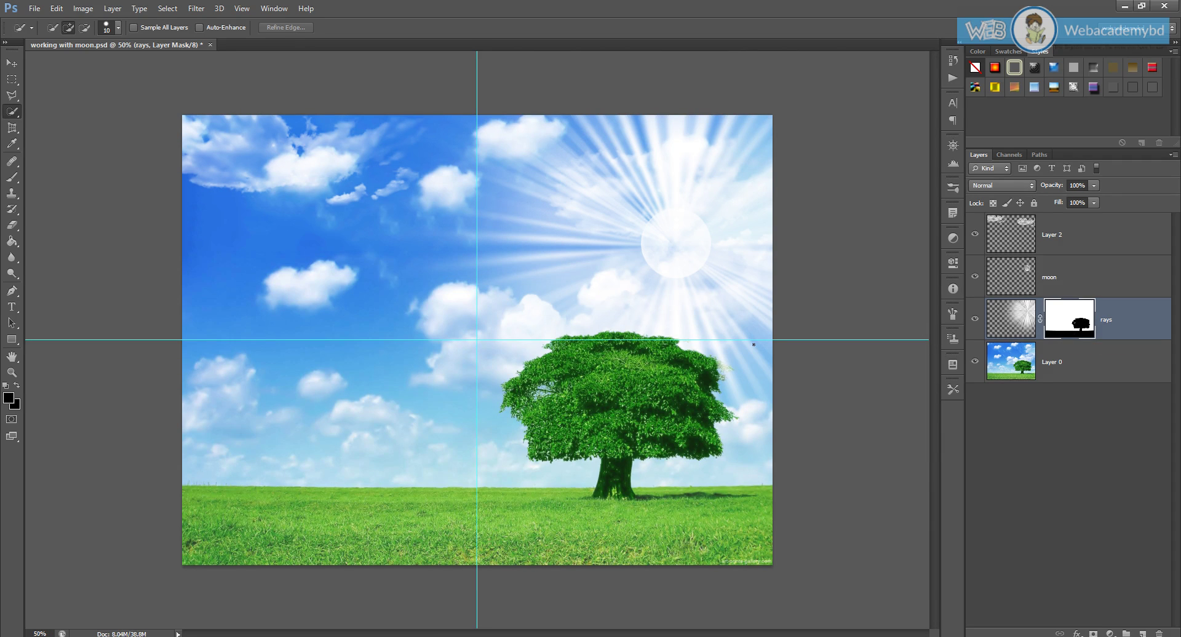
{"action": "left_click", "coordinate": [1012, 318]}
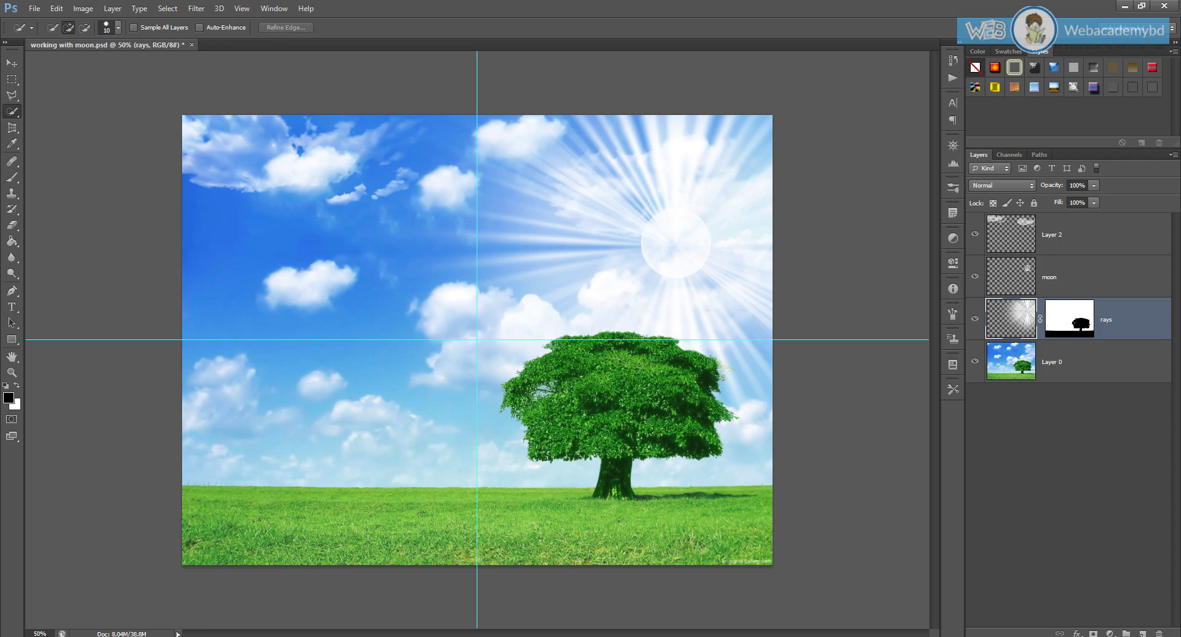
{"action": "left_click", "coordinate": [1046, 368]}
{"action": "left_click", "coordinate": [1023, 325]}
{"action": "left_click", "coordinate": [1059, 380]}
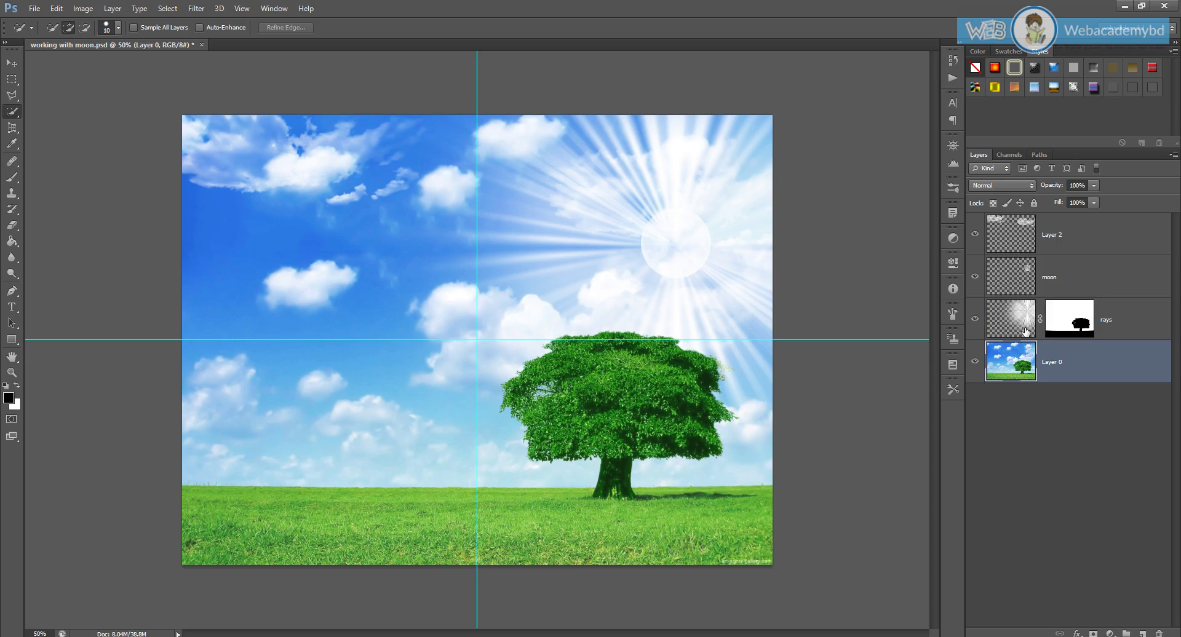
{"action": "left_click", "coordinate": [1056, 325]}
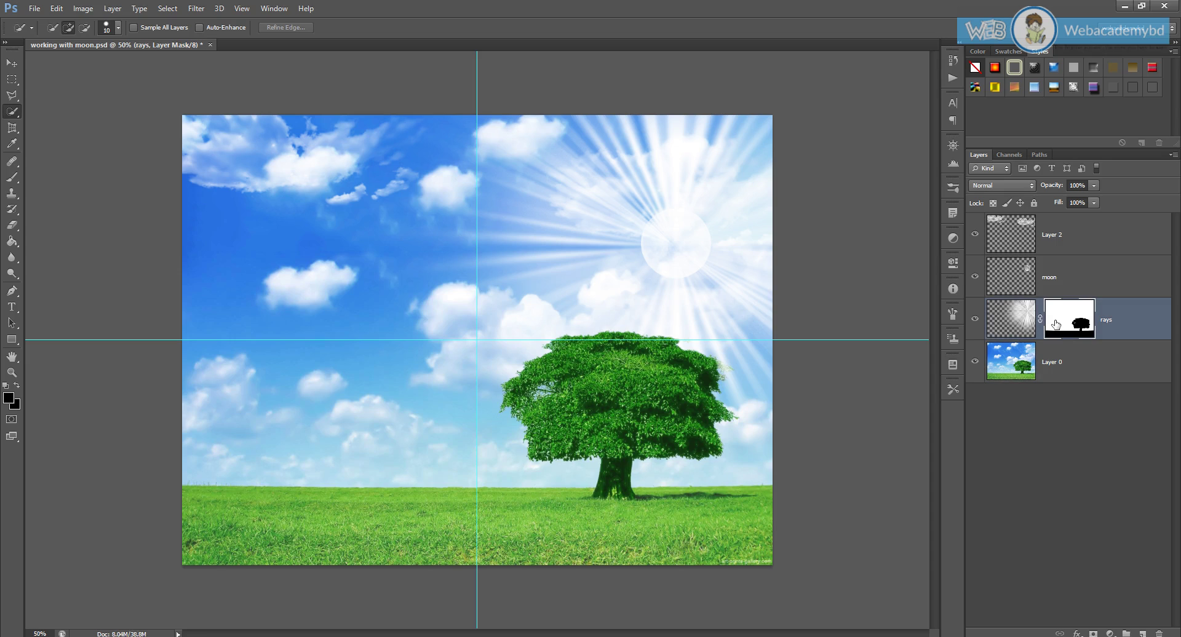
Load the moon layer's outline as a selection and make the rays layer's mask active.
{"action": "left_click", "coordinate": [1021, 280]}
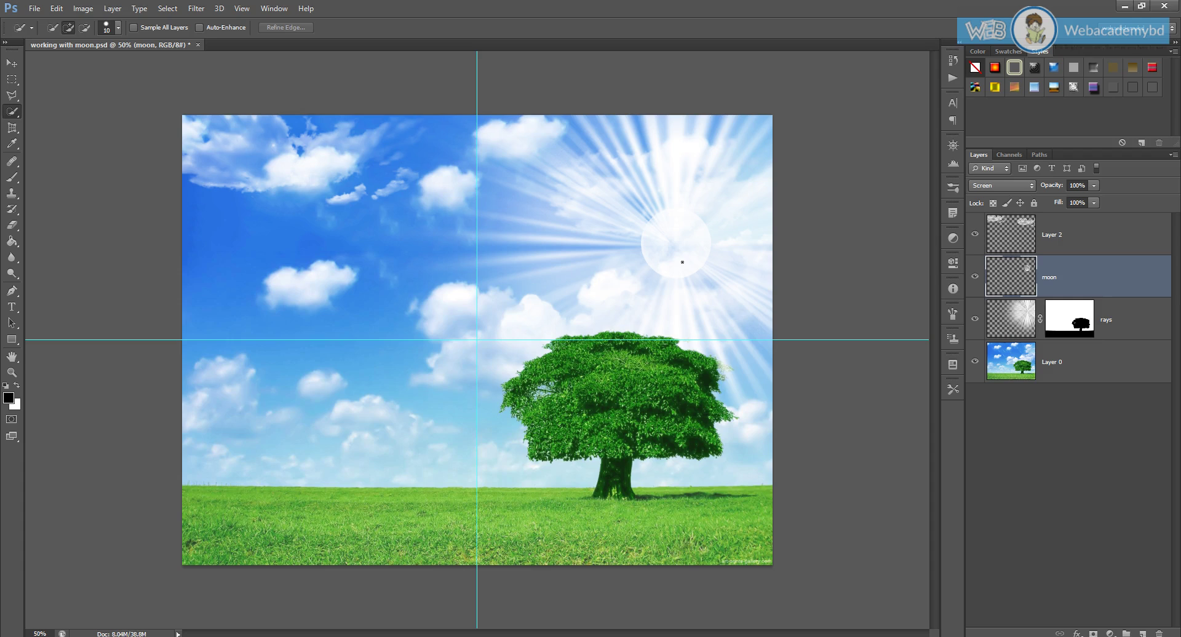
{"action": "left_click", "coordinate": [1019, 279], "text": "ctrl"}
{"action": "left_click", "coordinate": [1067, 318]}
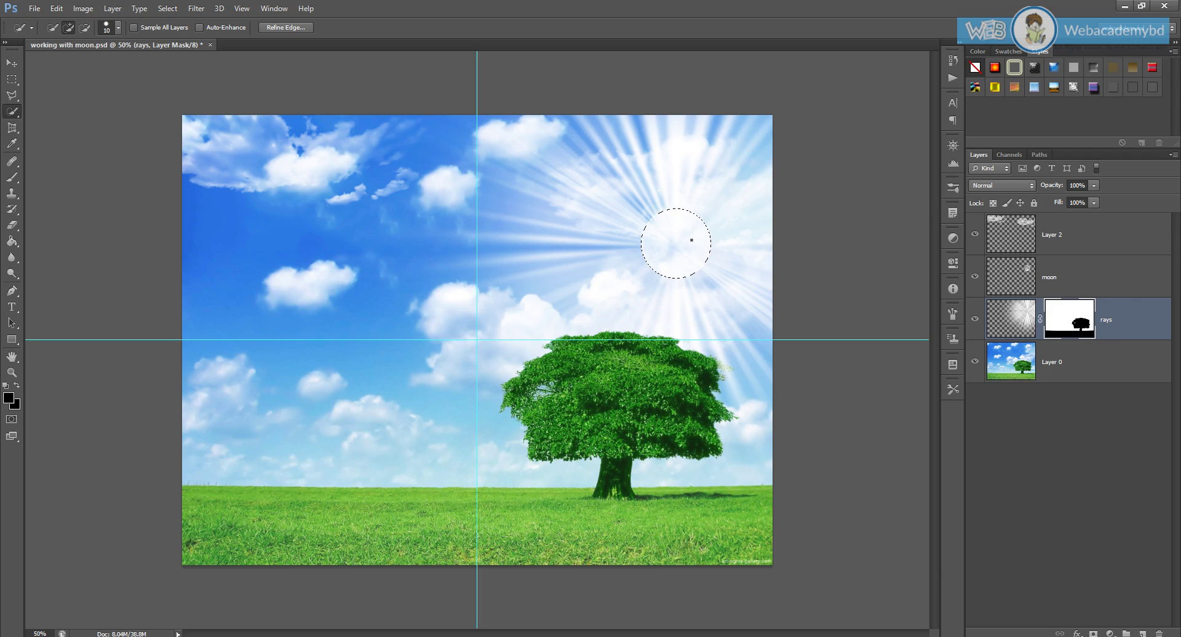
{"action": "key", "text": "i"}
{"action": "left_click", "coordinate": [9, 399]}
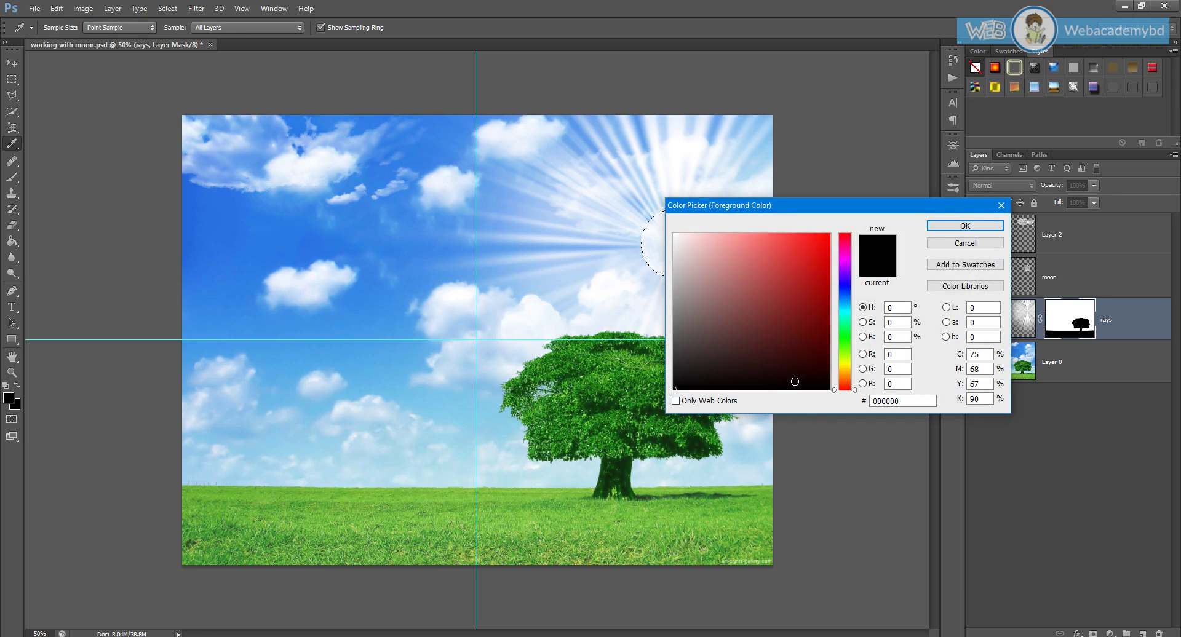
{"action": "left_click", "coordinate": [976, 244]}
{"action": "key", "text": "w"}
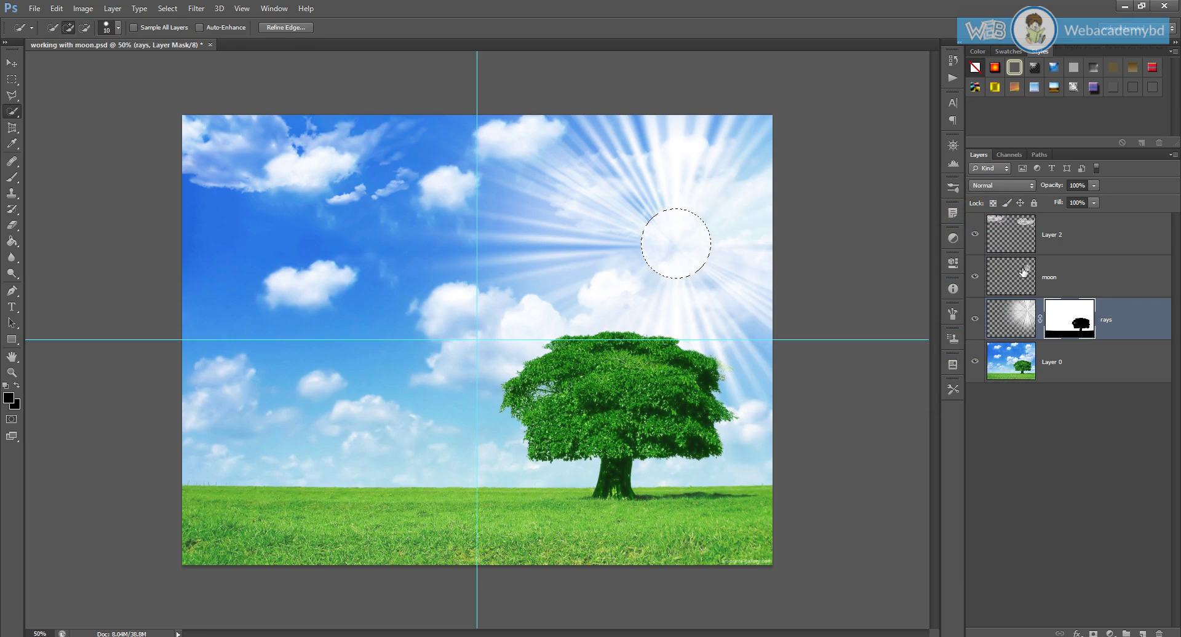
Fill the moon-shaped selection with black on the rays layer's mask and deselect it.
{"action": "key", "text": "alt+BackSpace"}
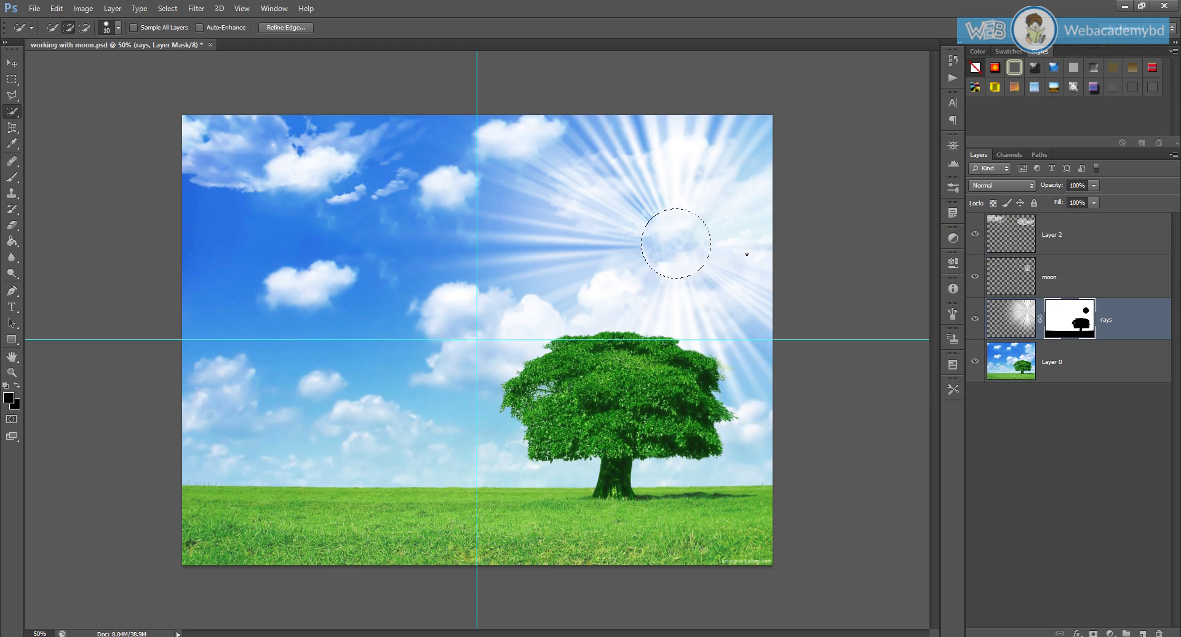
{"action": "key", "text": "ctrl+d"}
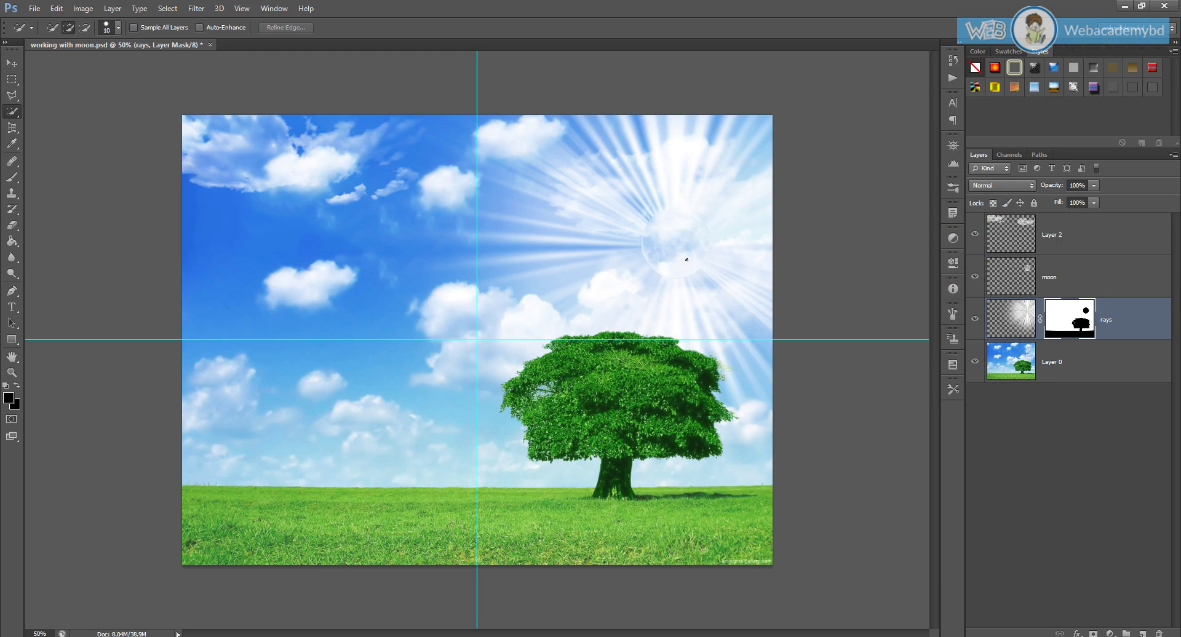